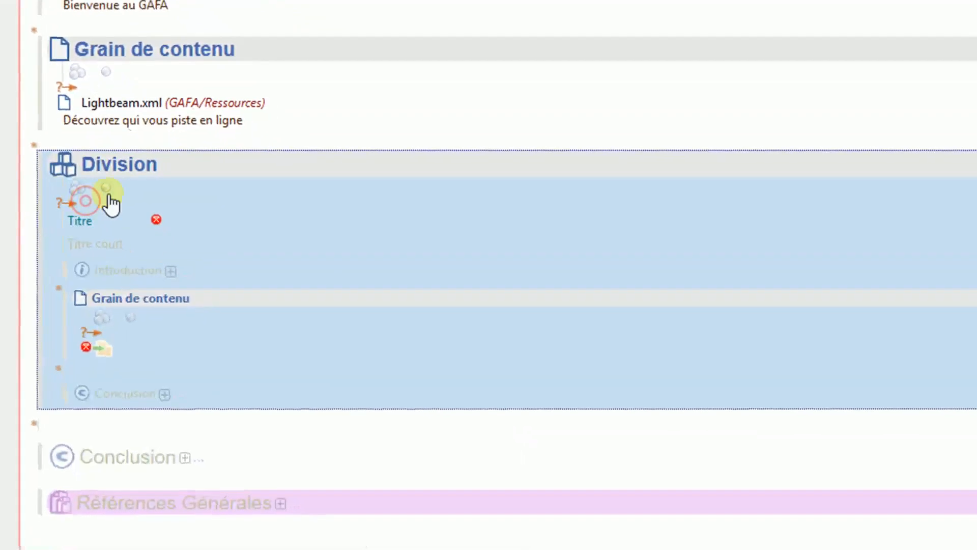
# Title the division "Le nouvel Eldorado de vos données personnelles" and link BvnGafa.xml to its empty content grain
pyautogui.click(214, 220)
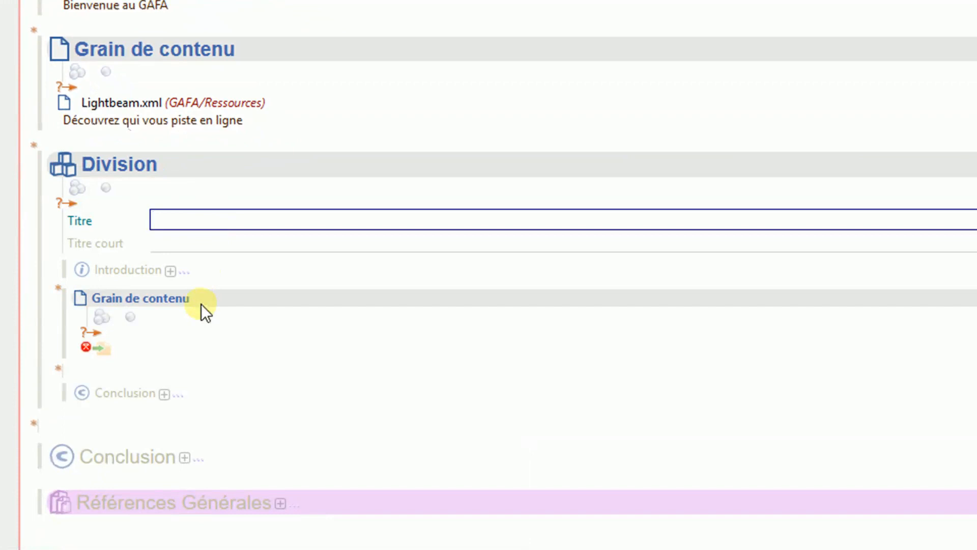
pyautogui.write('Le nouvel Eldorado de vos données personnelles')
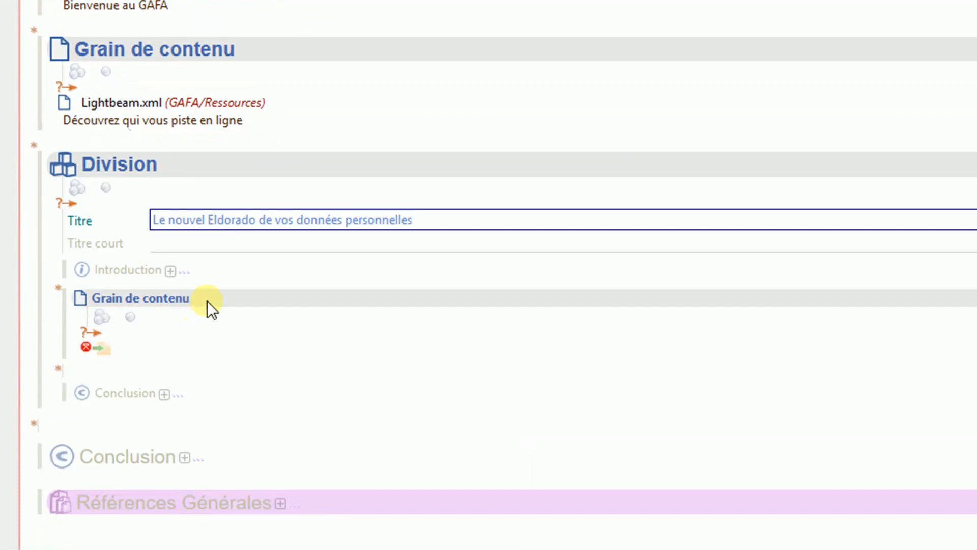
pyautogui.click(95, 338)
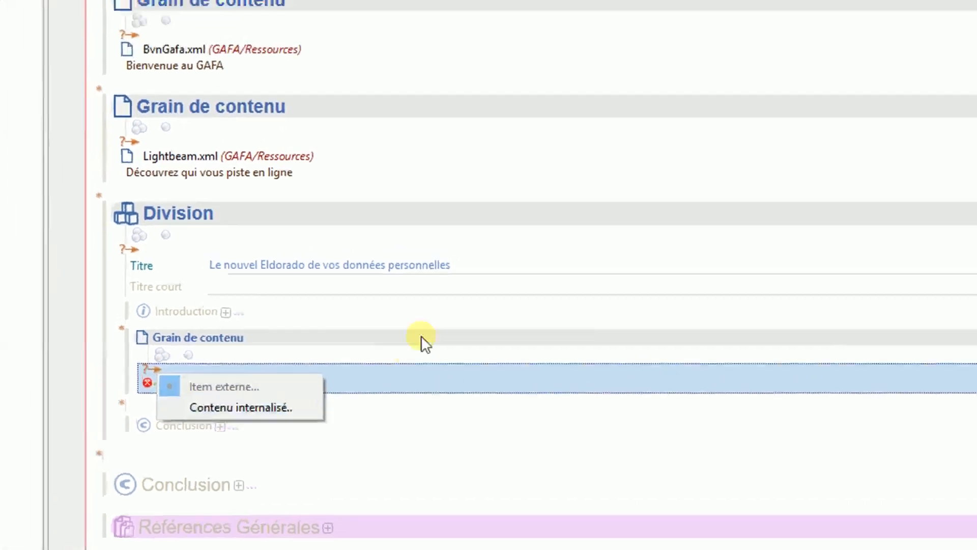
pyautogui.click(420, 334)
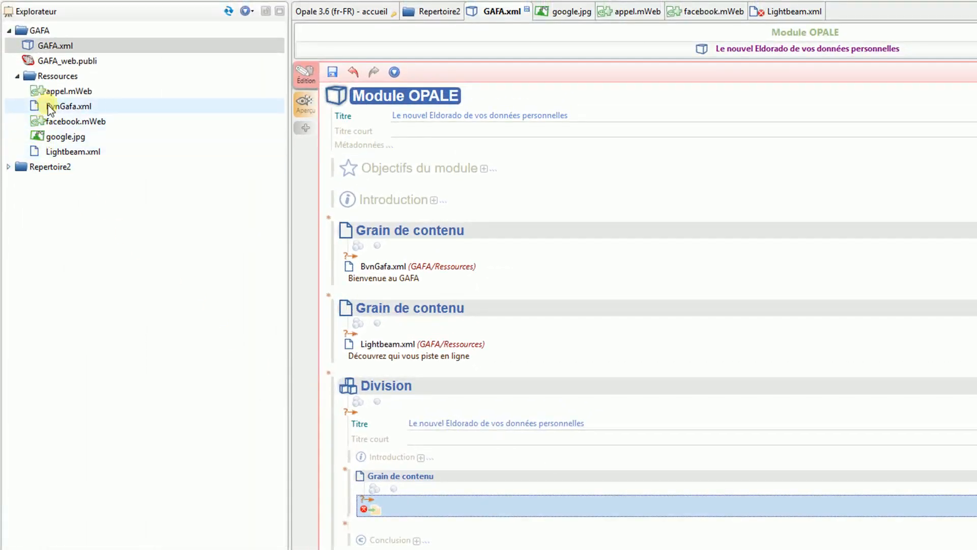
pyautogui.moveTo(57, 107); pyautogui.dragTo(376, 516)
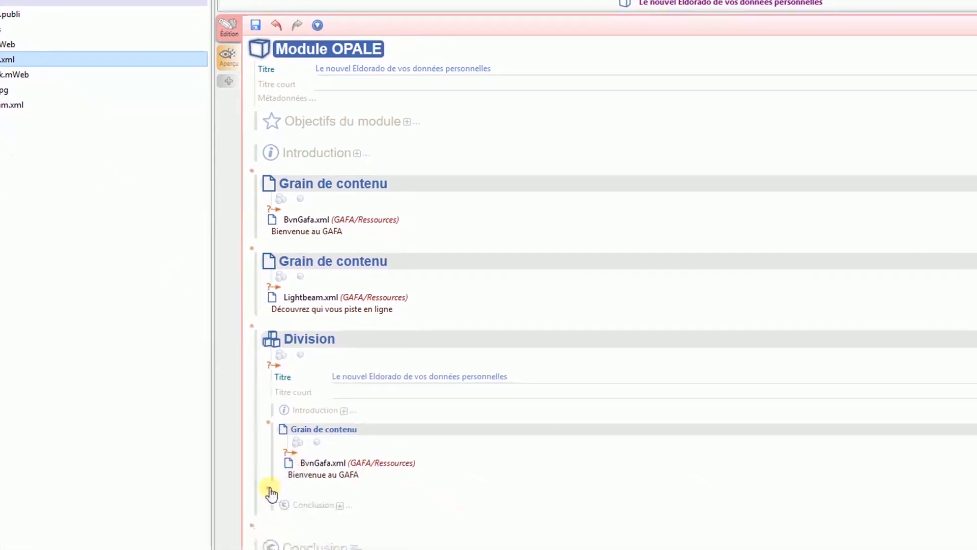
# Add a second content grain to the division and replace it with a copy of the module's Lightbeam.xml grain
pyautogui.click(346, 537)
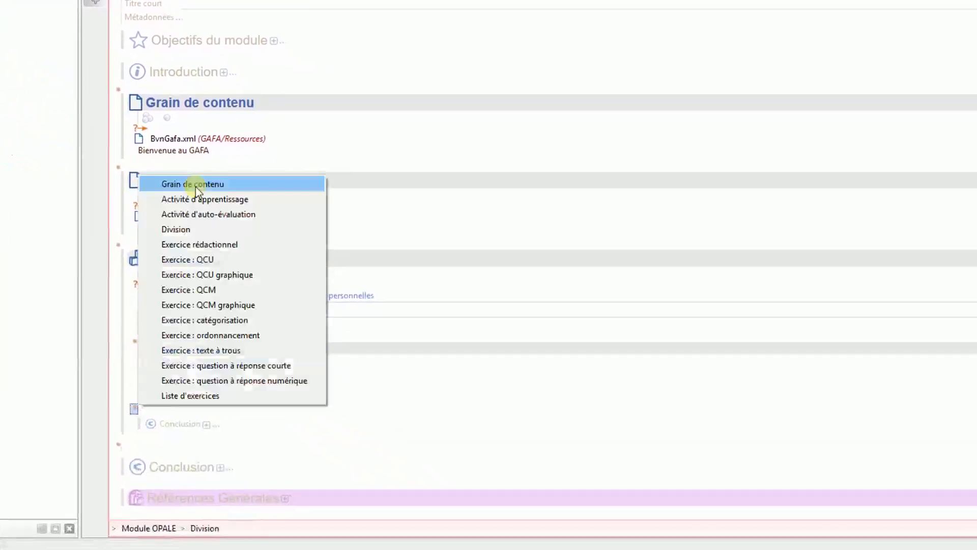
pyautogui.click(197, 190)
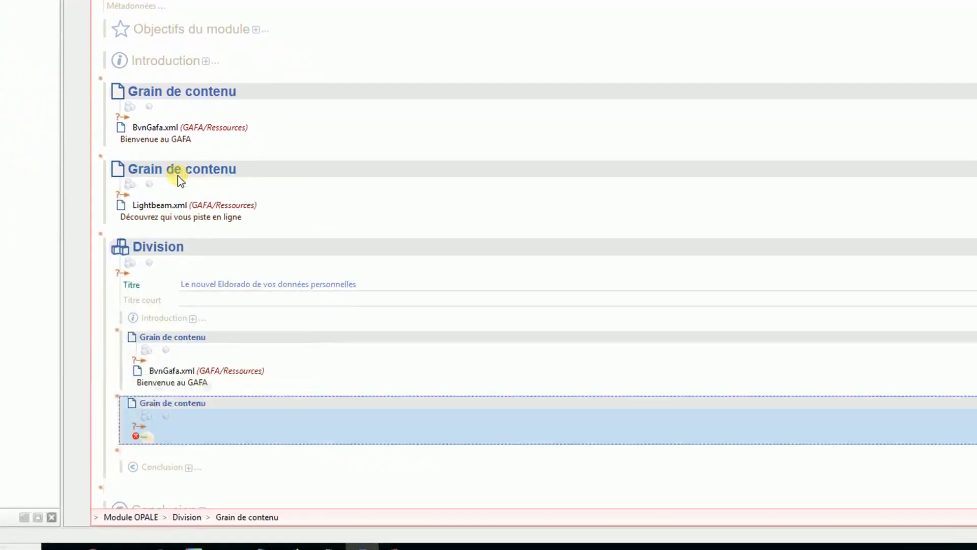
pyautogui.click(304, 174)
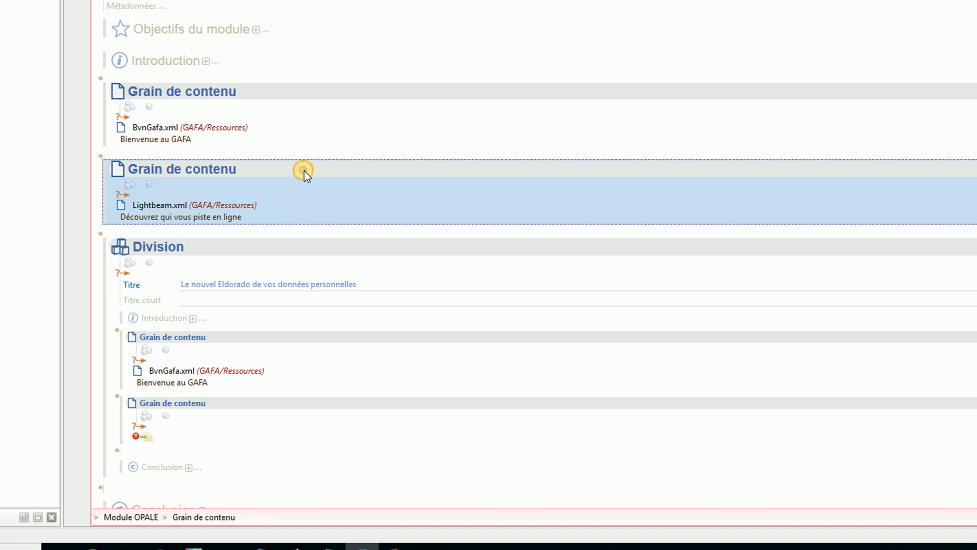
pyautogui.rightClick(304, 172)
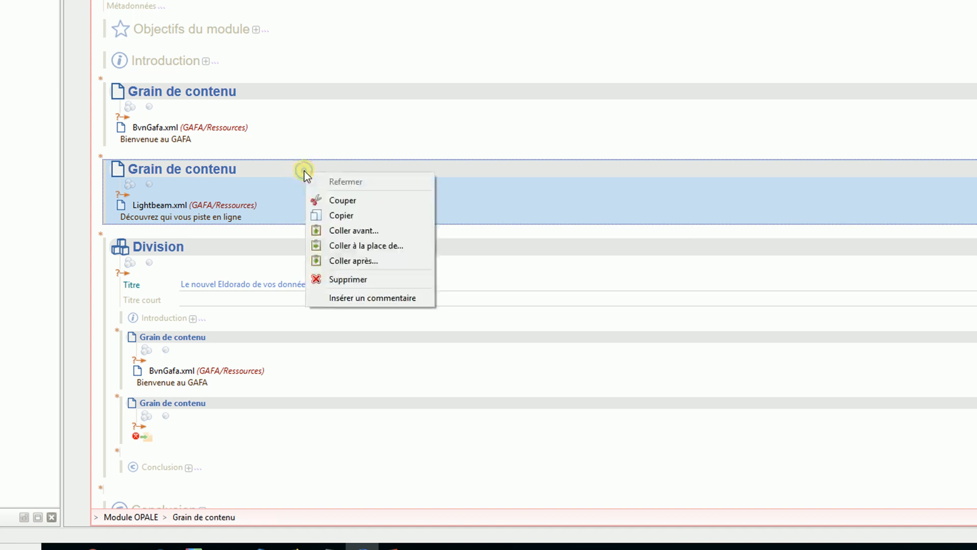
pyautogui.click(350, 214)
pyautogui.click(281, 405)
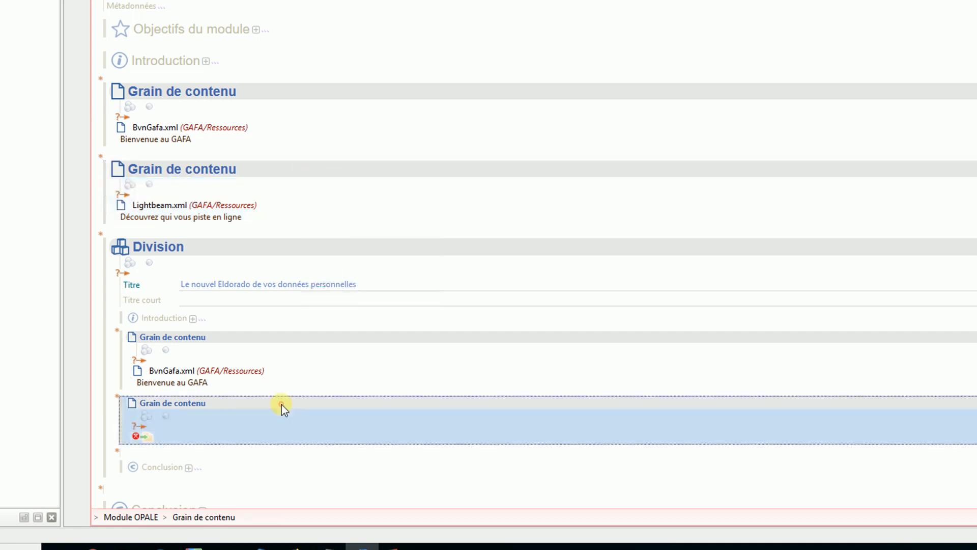
pyautogui.rightClick(281, 405)
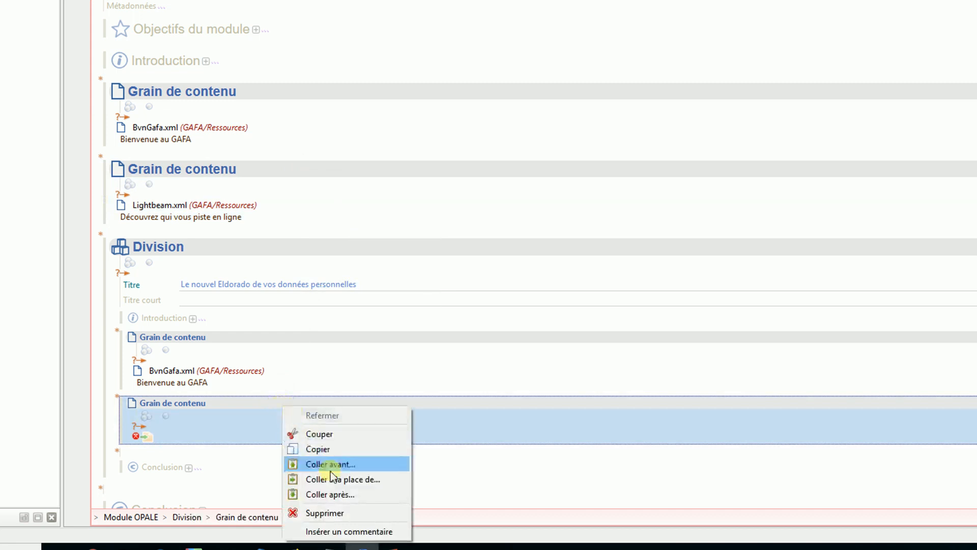
pyautogui.click(343, 482)
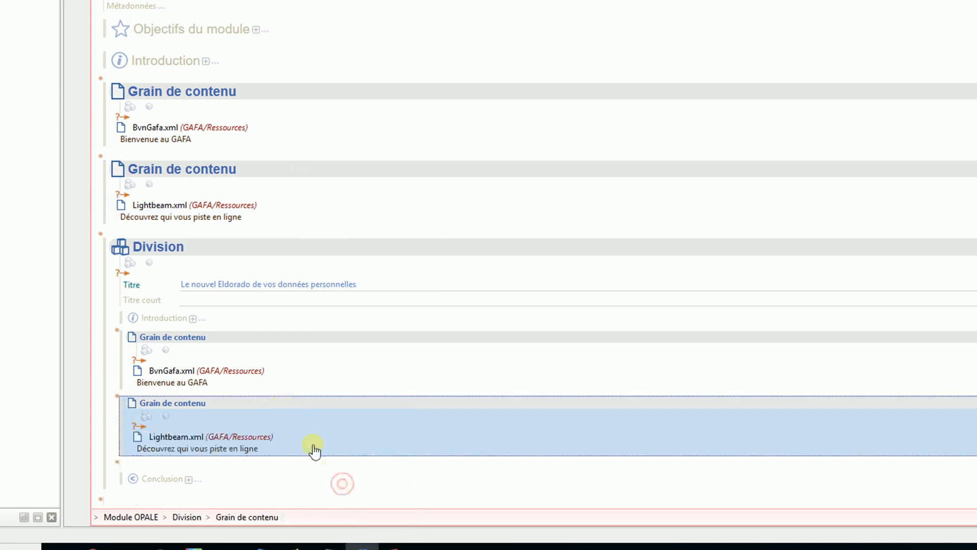
# Delete the Lightbeam.xml and BvnGafa.xml content grains located outside the division, and save the module
pyautogui.click(276, 168)
pyautogui.rightClick(276, 168)
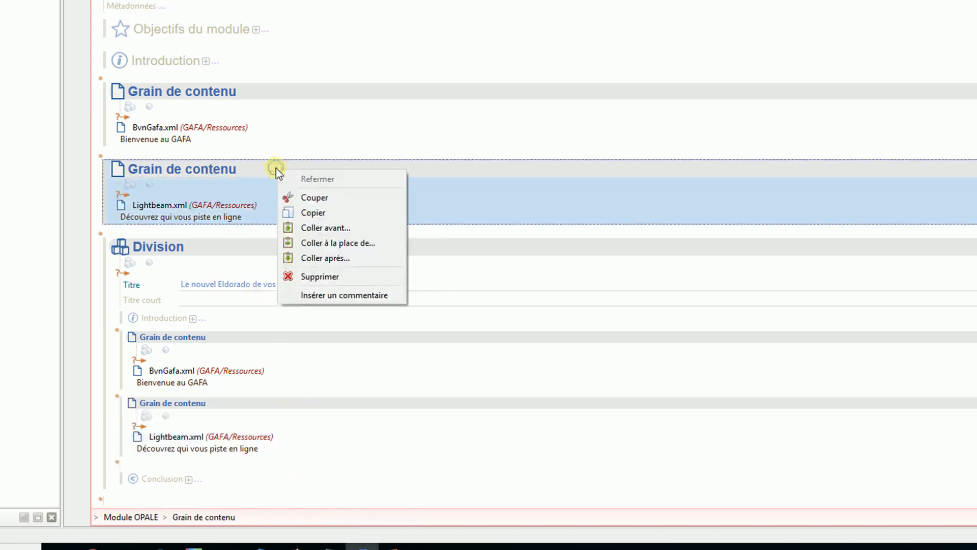
pyautogui.click(334, 276)
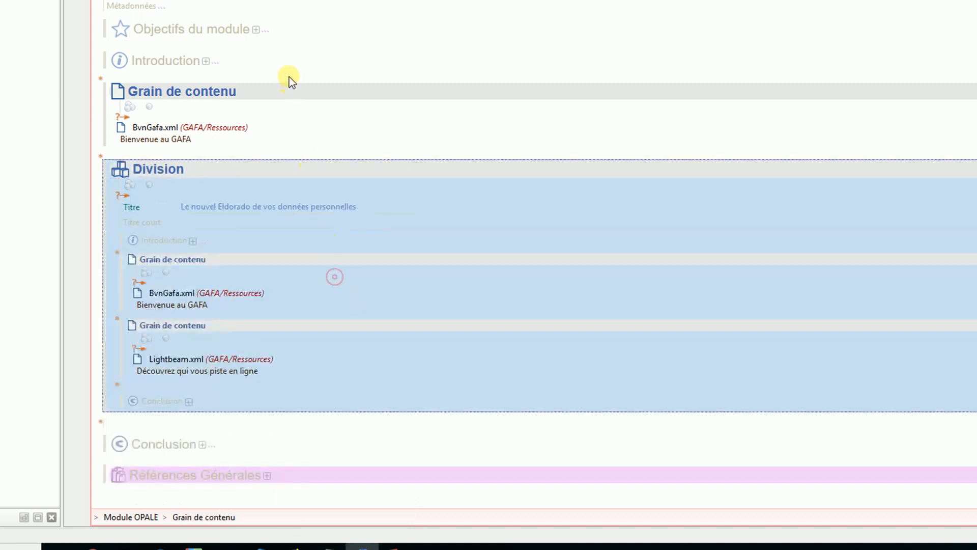
pyautogui.click(301, 93)
pyautogui.rightClick(301, 93)
pyautogui.click(354, 205)
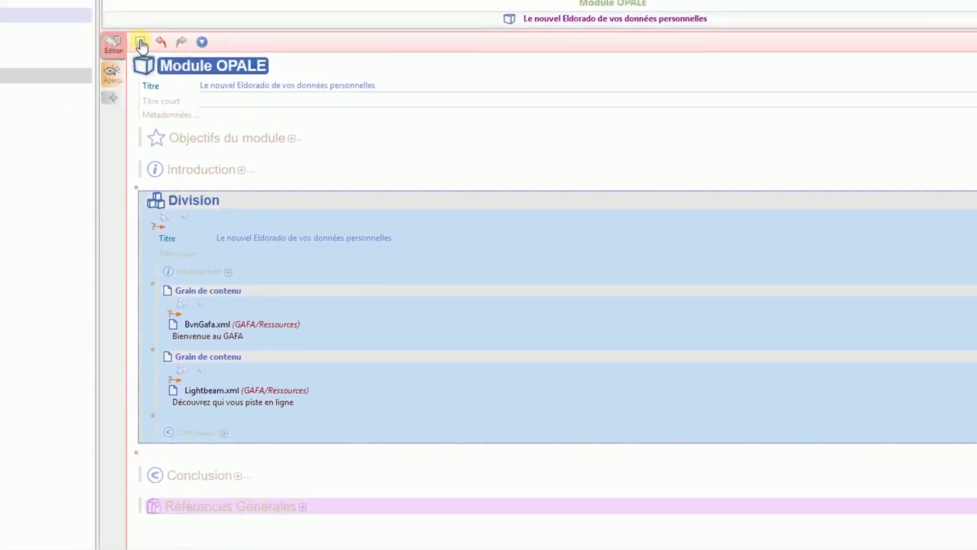
pyautogui.click(141, 44)
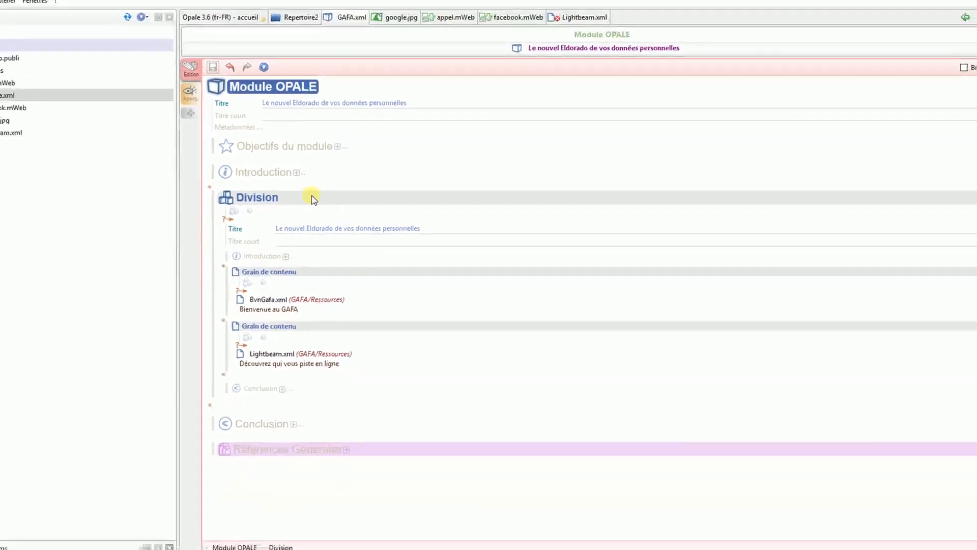
# Switch to Firefox, reload the module preview, and view the division page and its two content pages
pyautogui.click(388, 539)
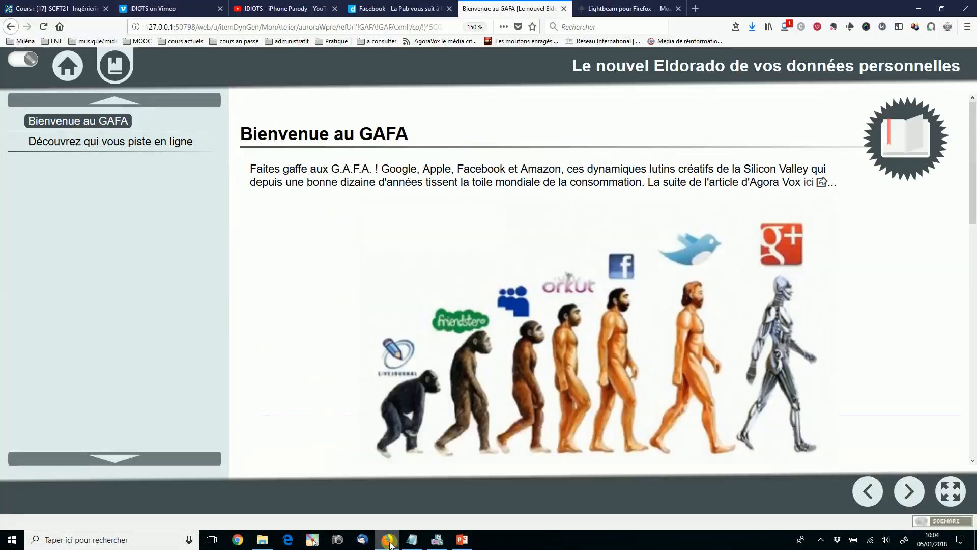
pyautogui.click(43, 28)
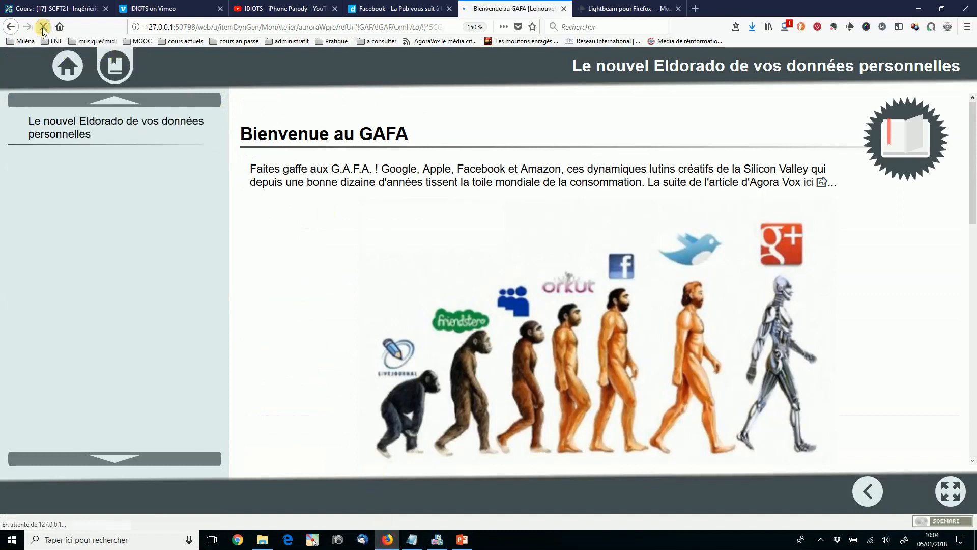
pyautogui.click(77, 124)
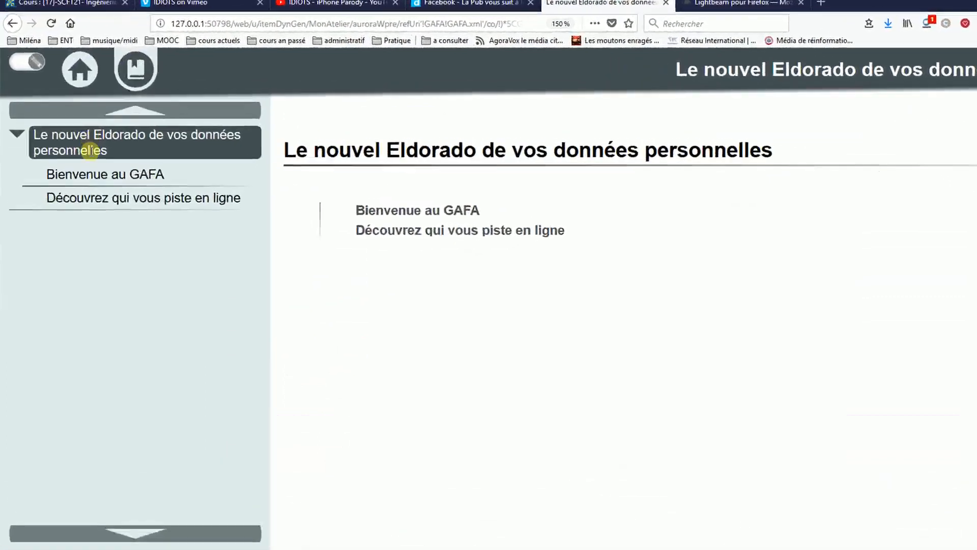
pyautogui.click(100, 179)
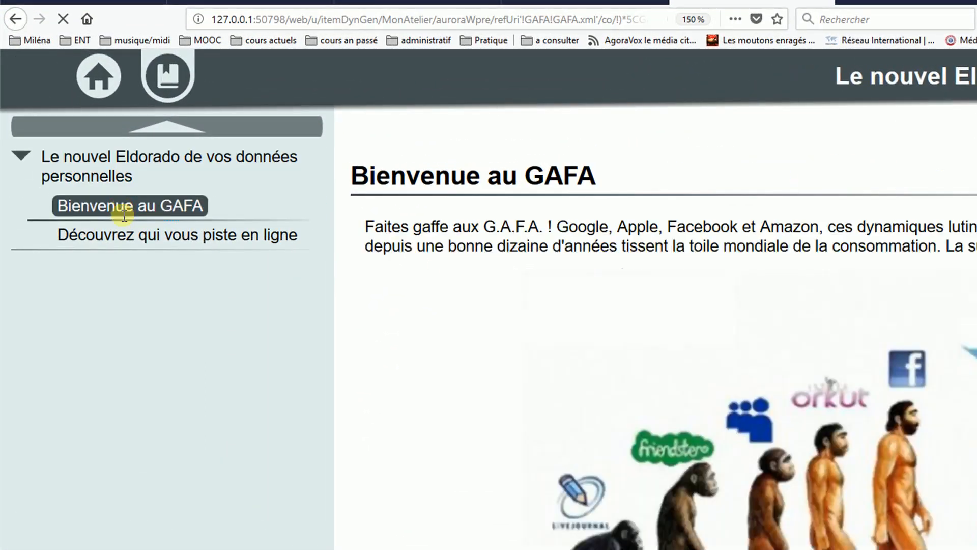
pyautogui.click(130, 234)
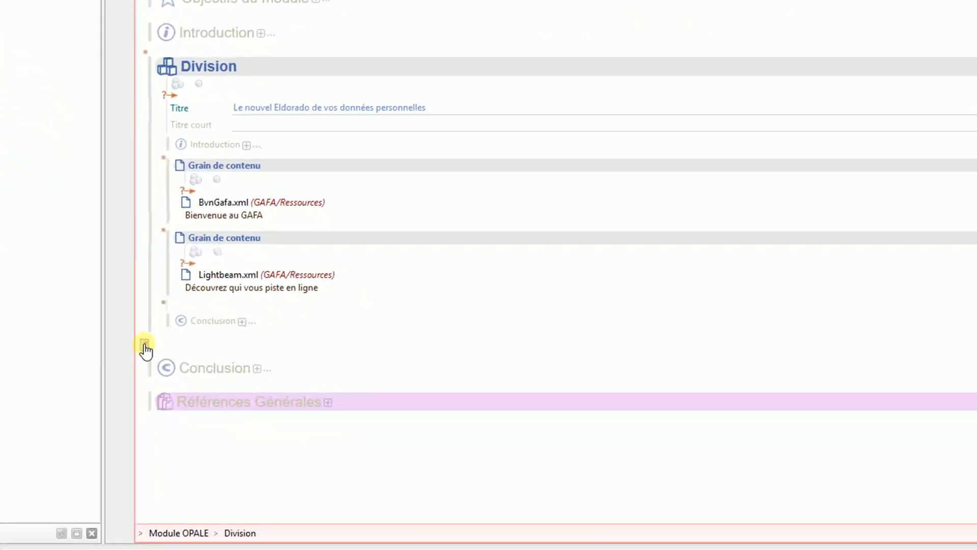
pyautogui.click(145, 346)
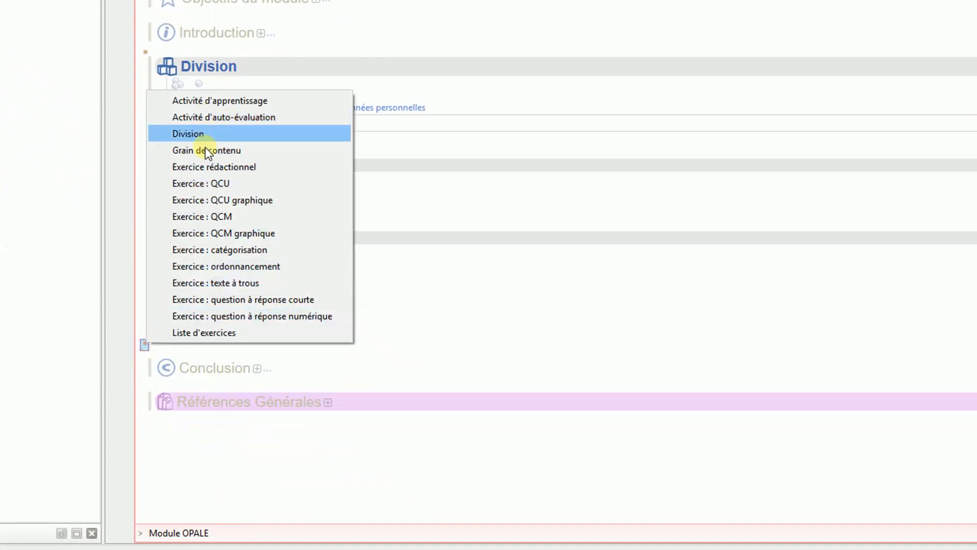
pyautogui.click(442, 301)
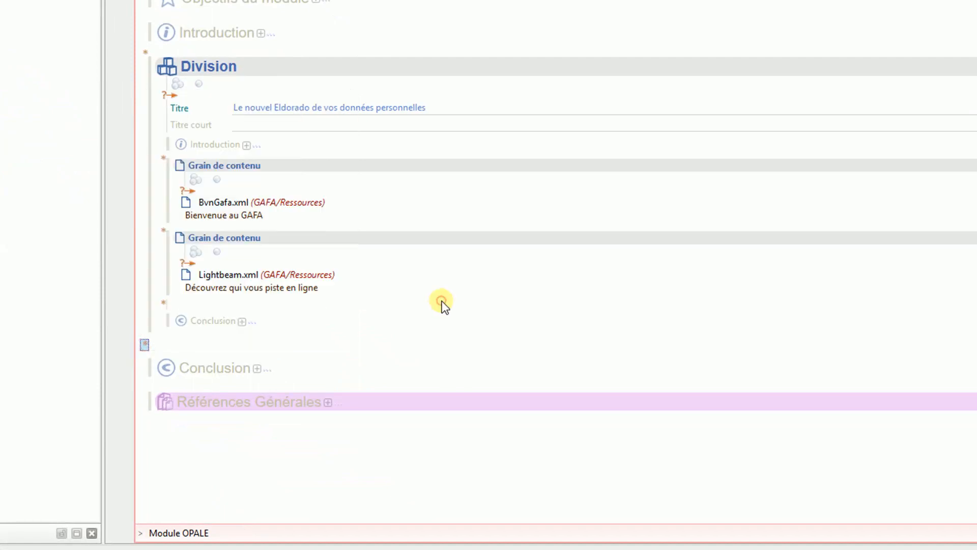
pyautogui.click(163, 306)
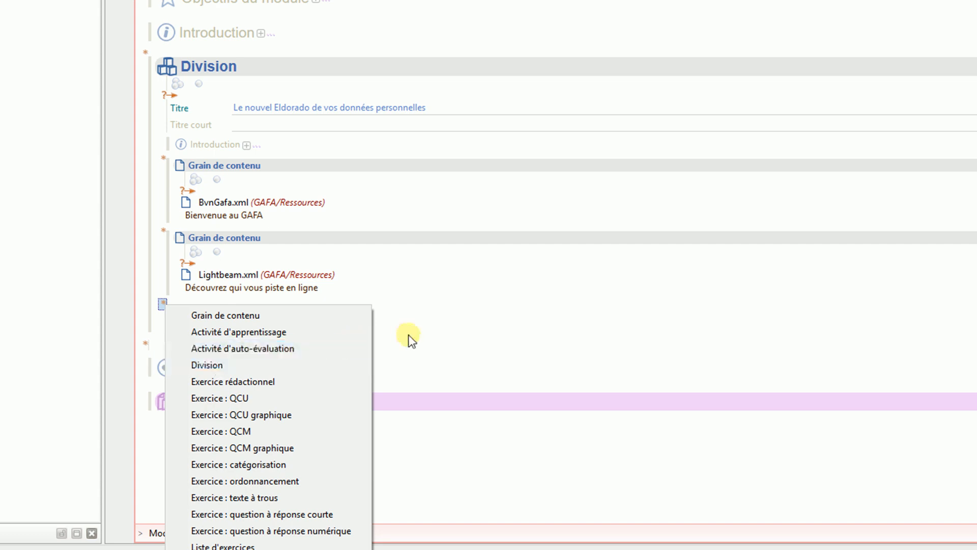
pyautogui.click(435, 338)
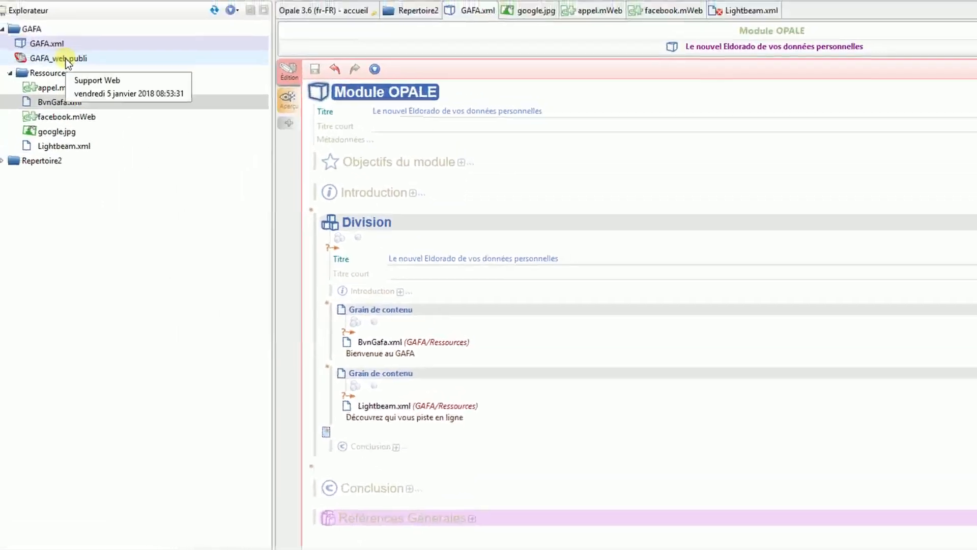
# Open the GAFA_web.publi web support and enter the author's name under Auteurs et copyrights
pyautogui.doubleClick(72, 64)
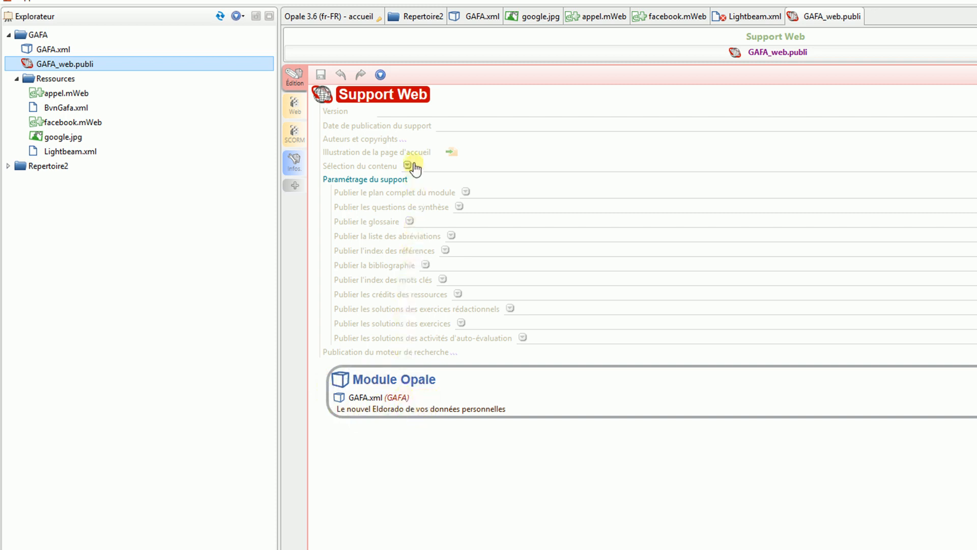
pyautogui.click(377, 142)
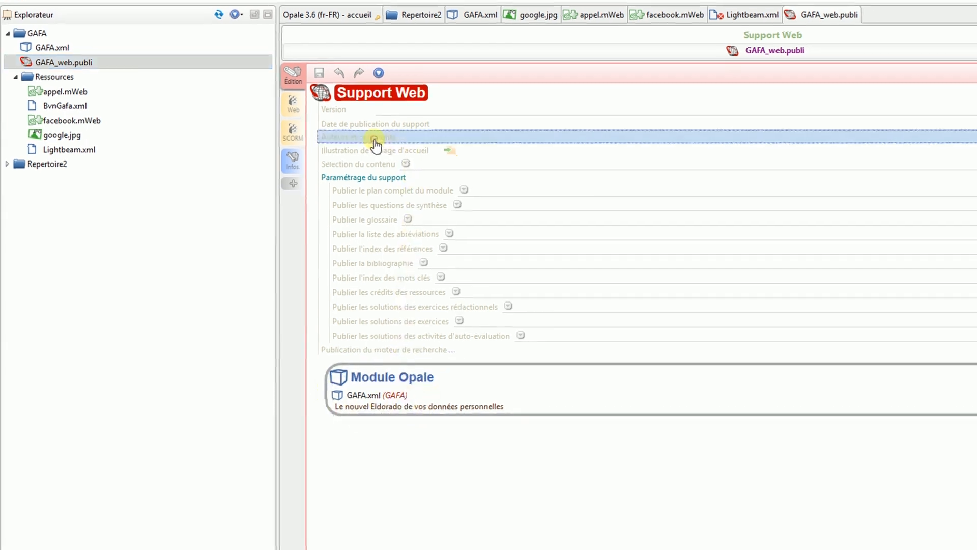
pyautogui.write('Denis Rabasté')
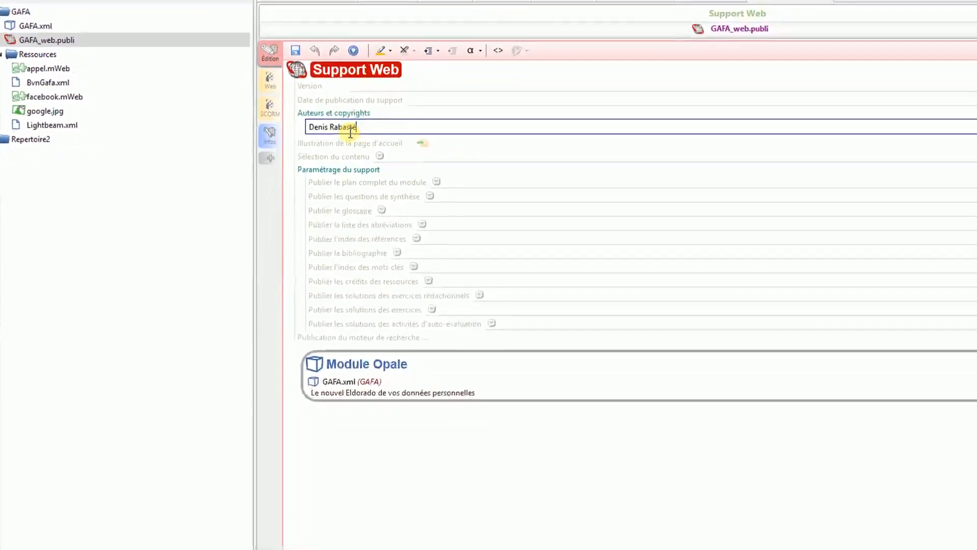
# Set google.jpg from Ressources as the home page illustration of the web support and save it
pyautogui.click(431, 151)
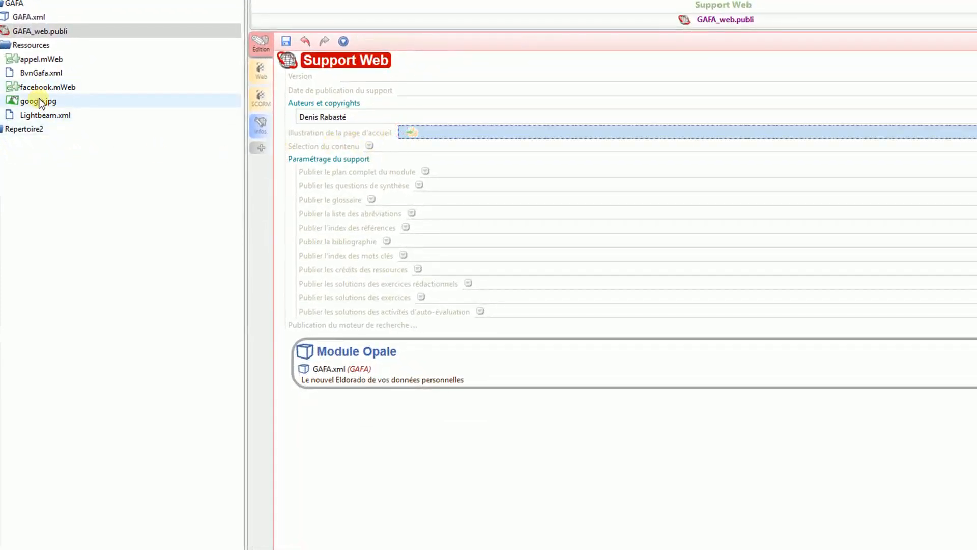
pyautogui.moveTo(38, 101); pyautogui.dragTo(413, 123)
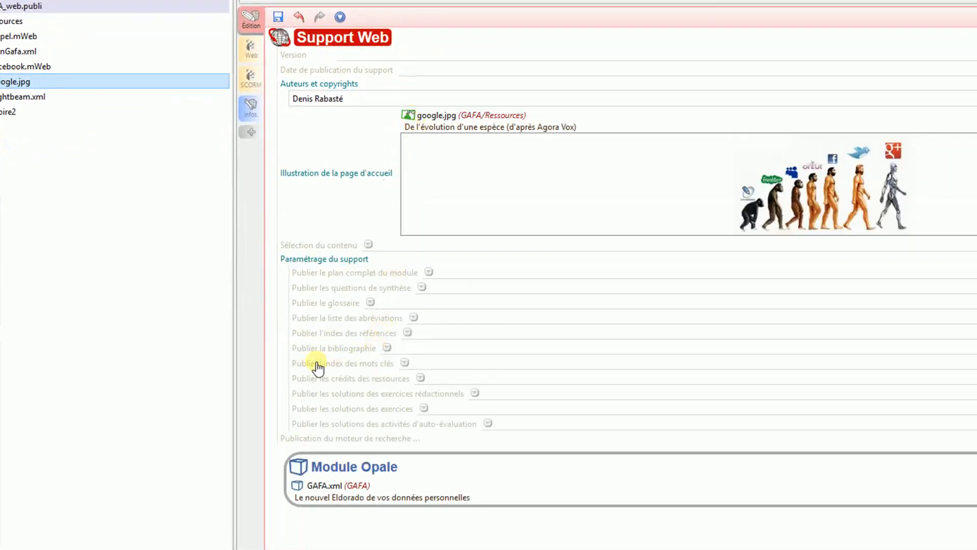
pyautogui.click(280, 19)
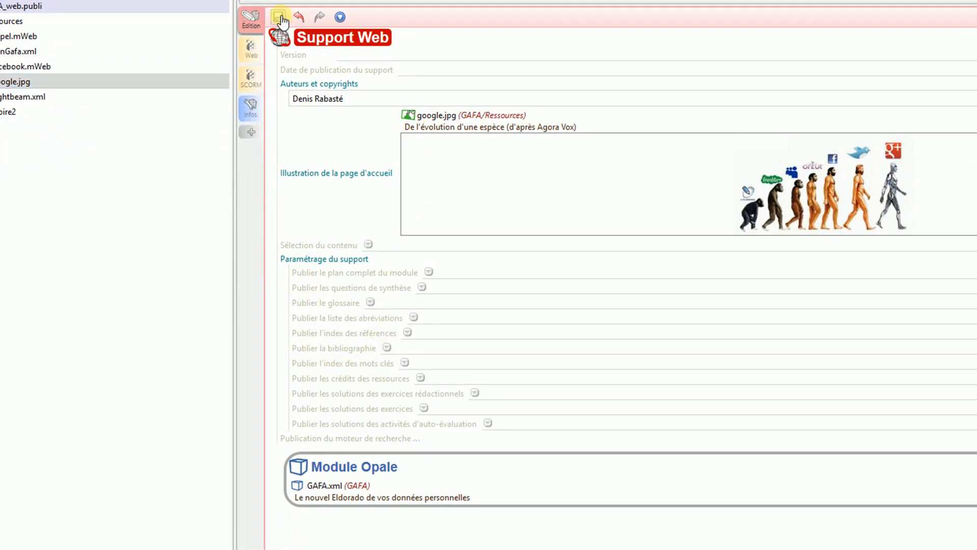
# Review the Web and SCORM publication options of the support, and generate the Publication Web Quadra
pyautogui.click(251, 51)
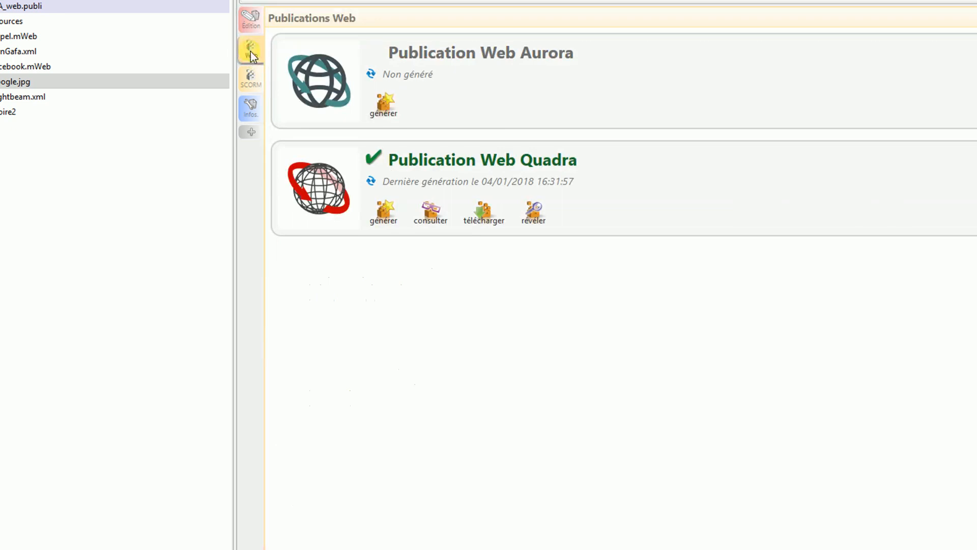
pyautogui.click(255, 80)
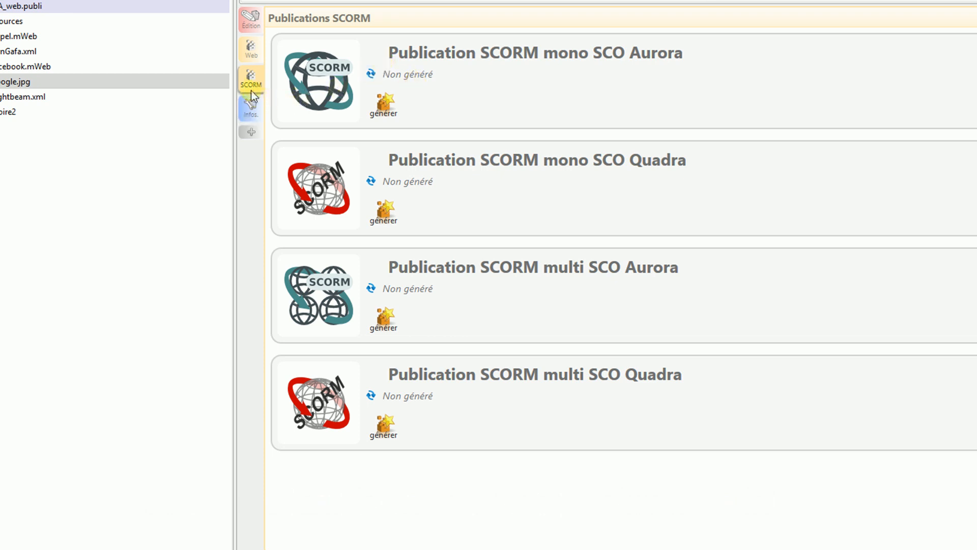
pyautogui.click(252, 51)
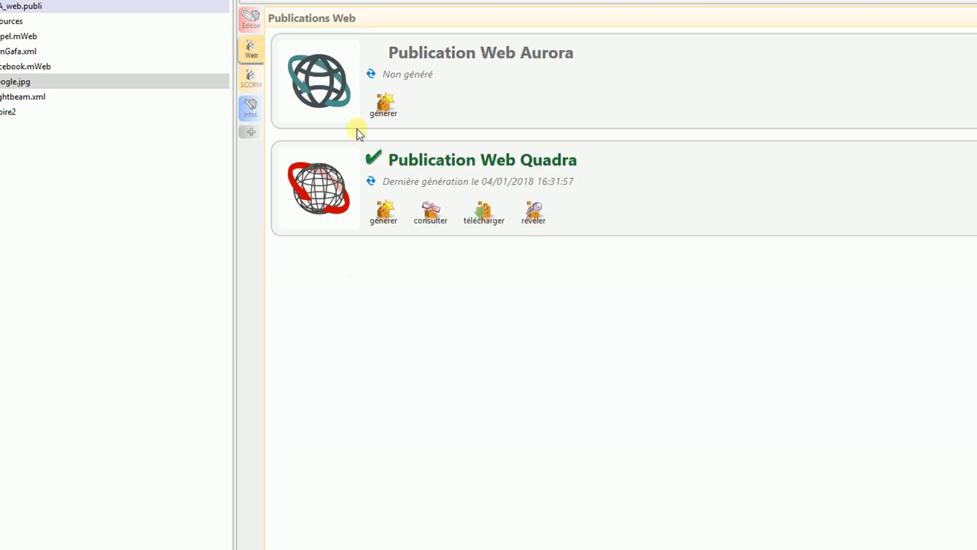
pyautogui.click(382, 214)
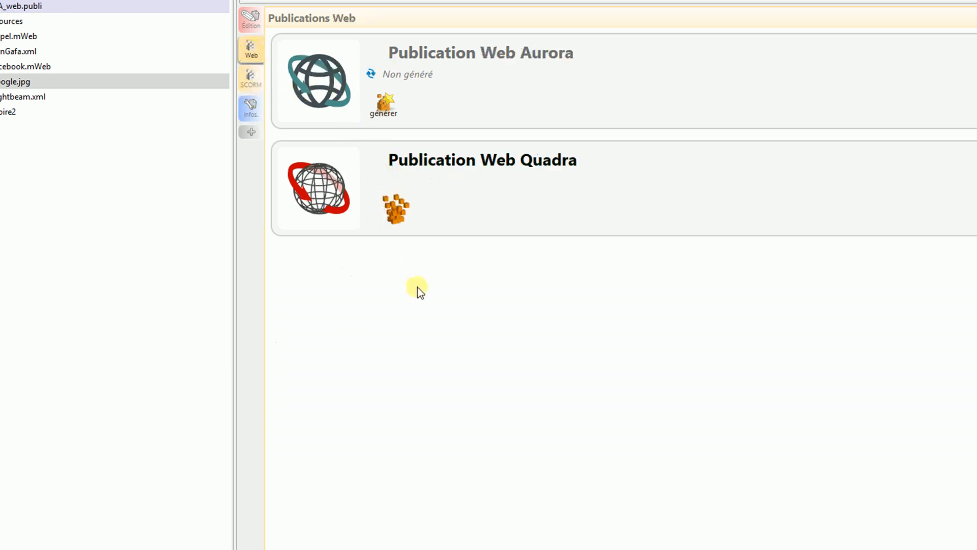
# Download the generated Publication Web Quadra as GAFA_web_gen_web.zip, replacing the existing archive of the same name
pyautogui.click(483, 209)
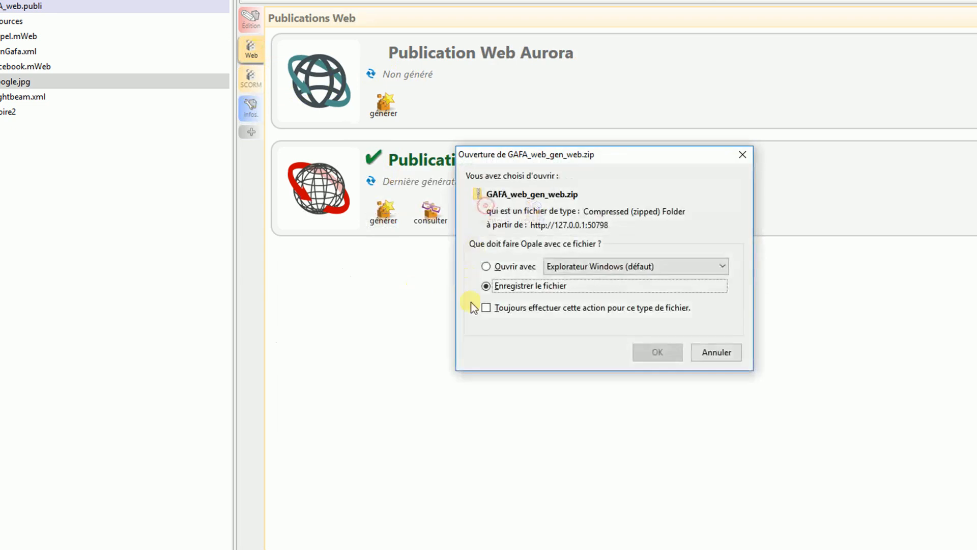
pyautogui.click(657, 352)
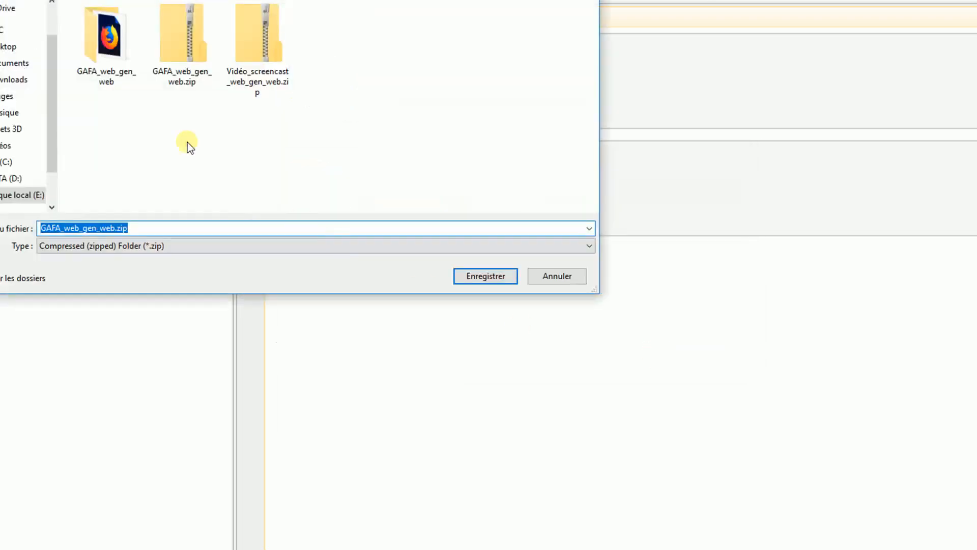
pyautogui.click(492, 279)
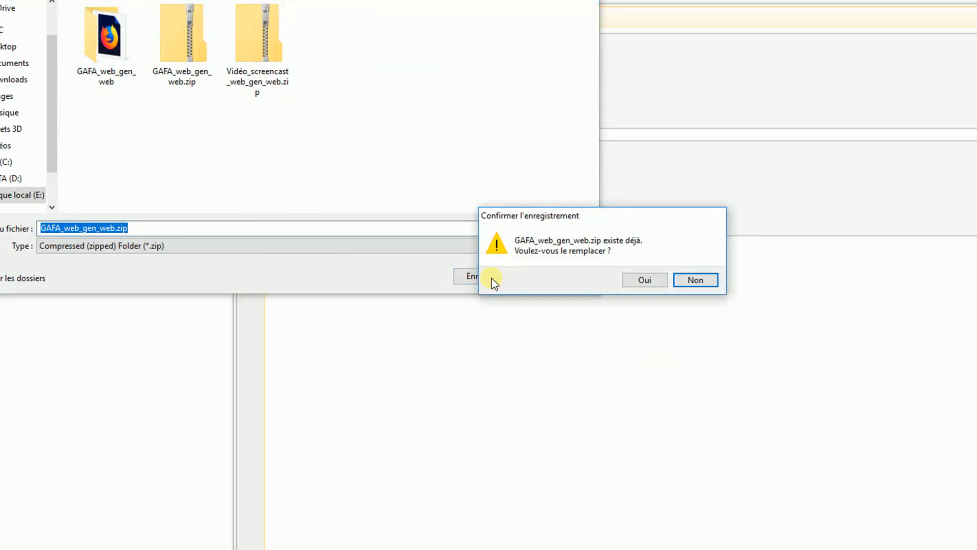
pyautogui.click(659, 279)
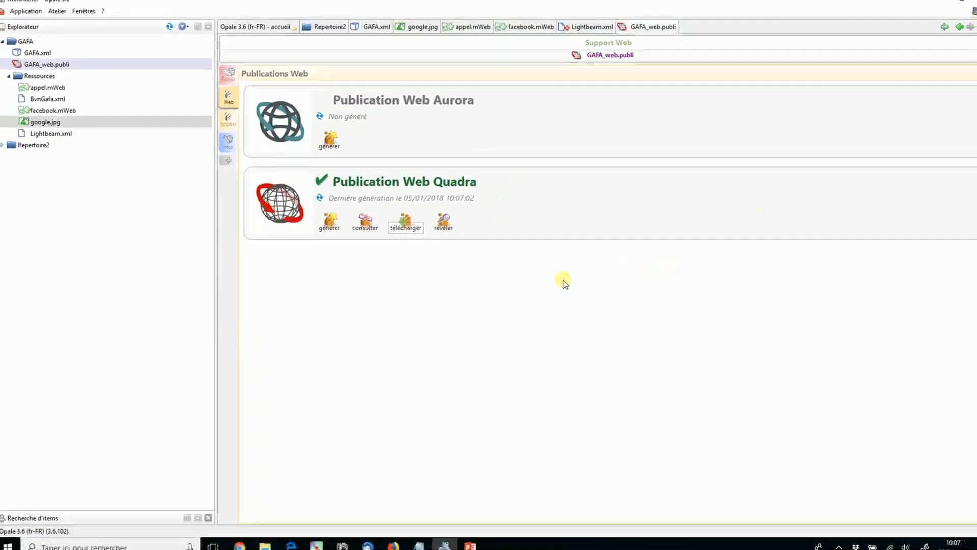
# Switch to the [17]-SCFT21 course page in Firefox, enable editing mode, and open the settings of the GAFA resource in Section 1
pyautogui.click(386, 540)
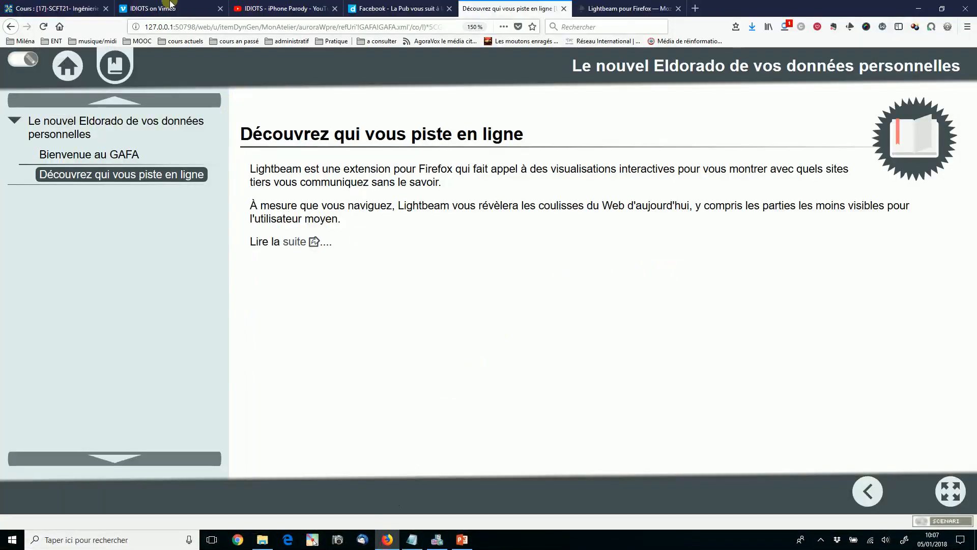
pyautogui.click(56, 8)
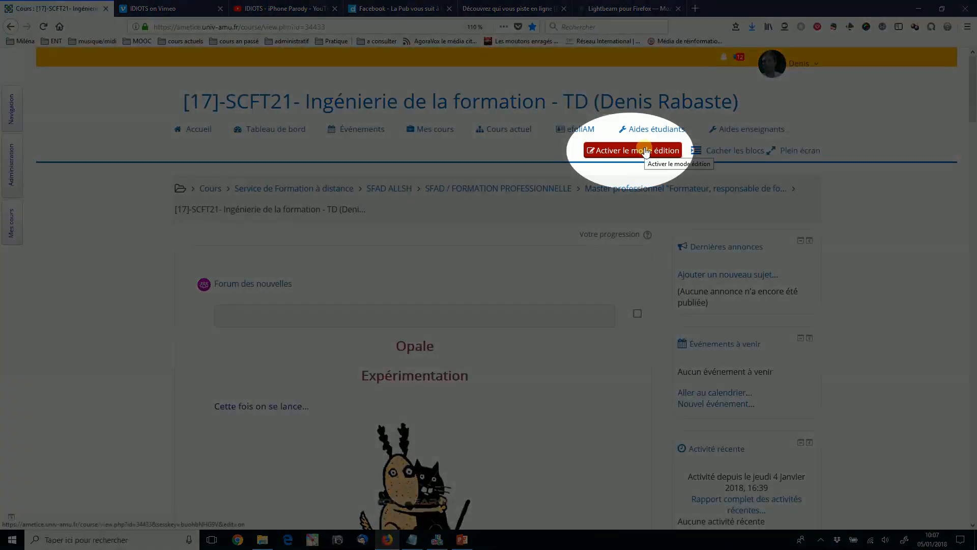
pyautogui.click(645, 151)
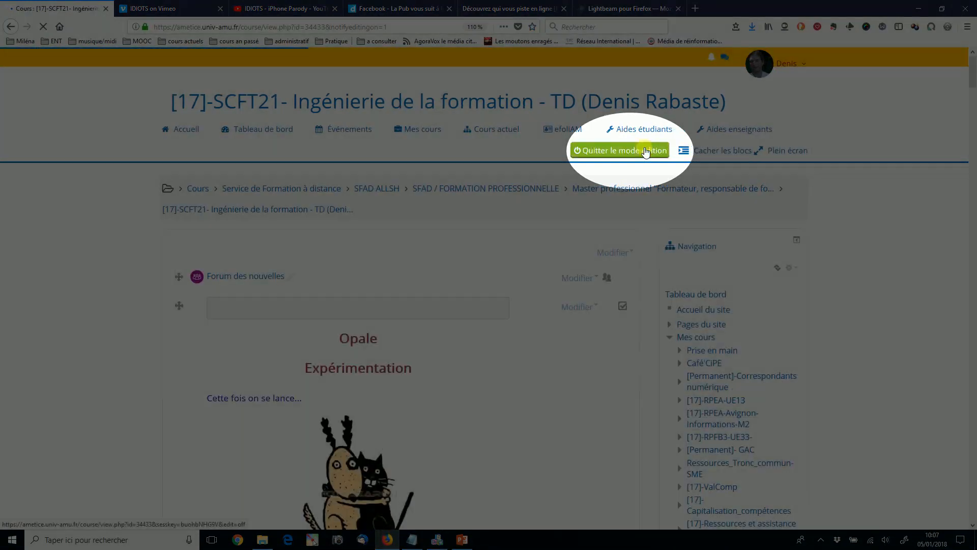
pyautogui.scroll(-10, 578, 199)
pyautogui.scroll(-15, 578, 199)
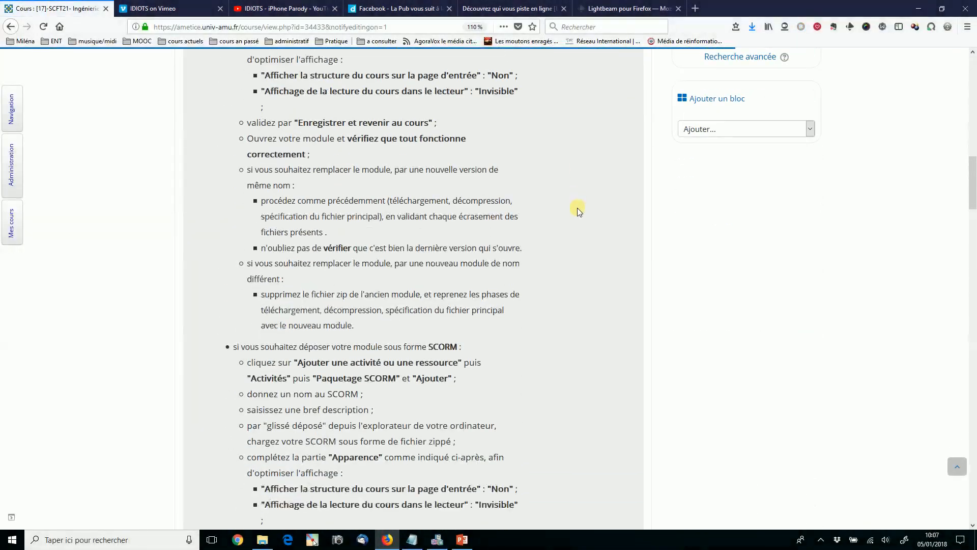
pyautogui.scroll(-3, 567, 236)
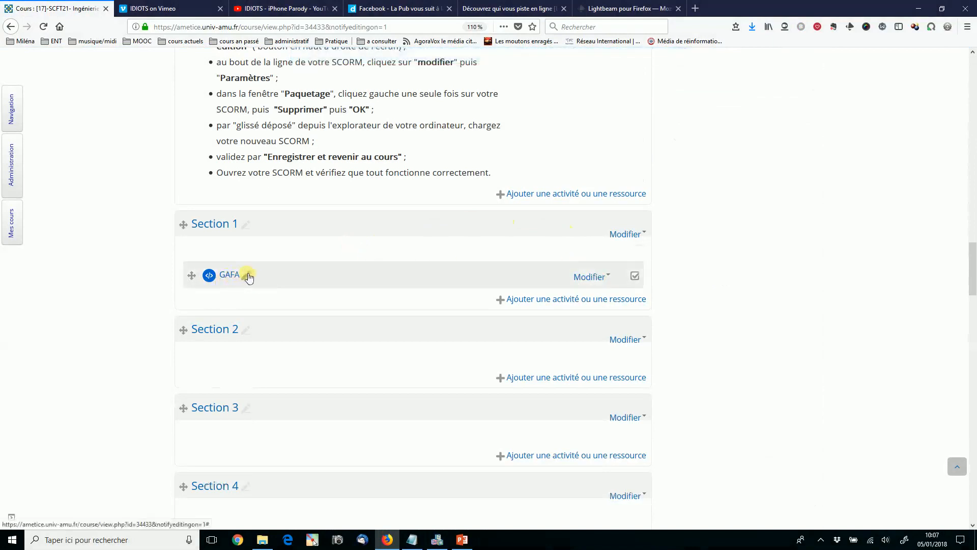
pyautogui.click(587, 278)
pyautogui.click(570, 293)
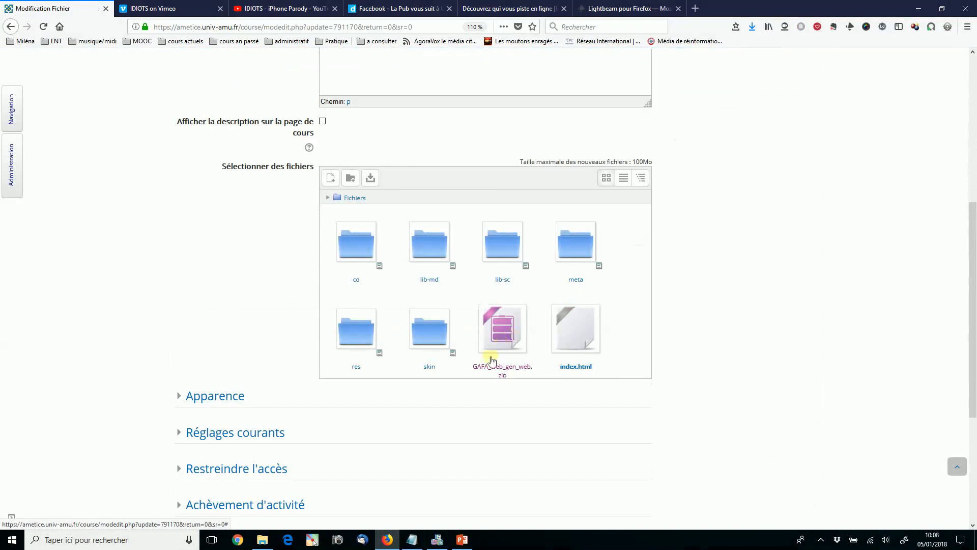
# Upload GAFA_web_gen_web.zip from the FormationOpale folder over the existing archive in the resource's files, and decompress it there
pyautogui.click(262, 539)
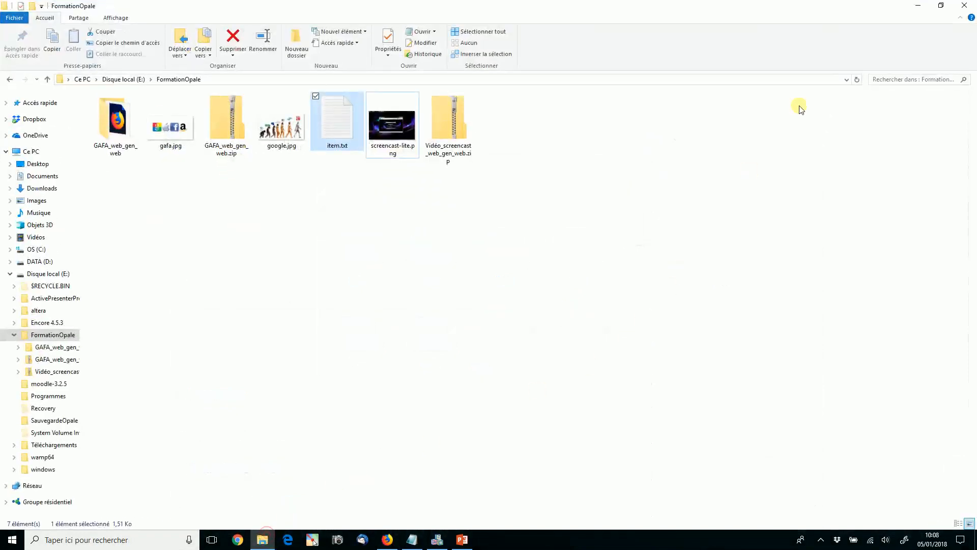
pyautogui.click(941, 6)
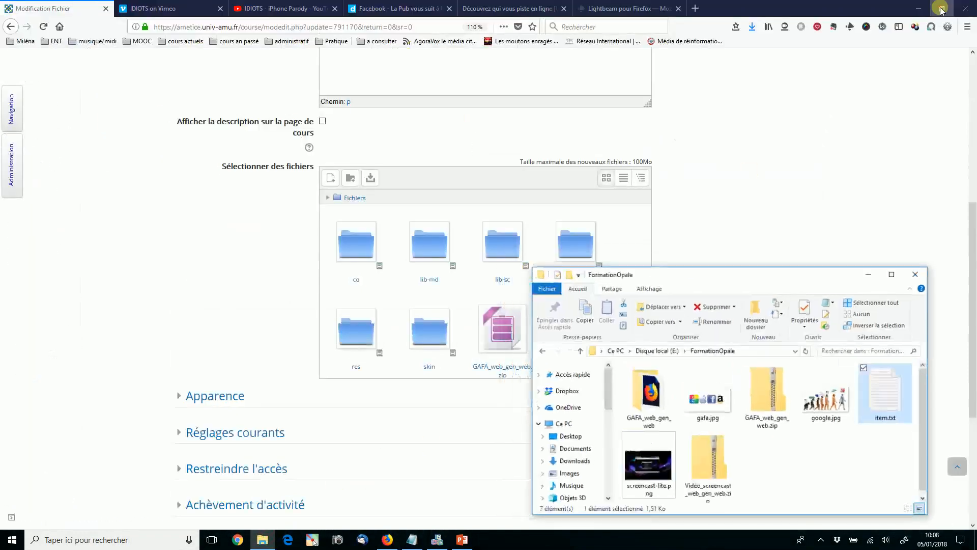
pyautogui.moveTo(818, 268); pyautogui.dragTo(878, 89)
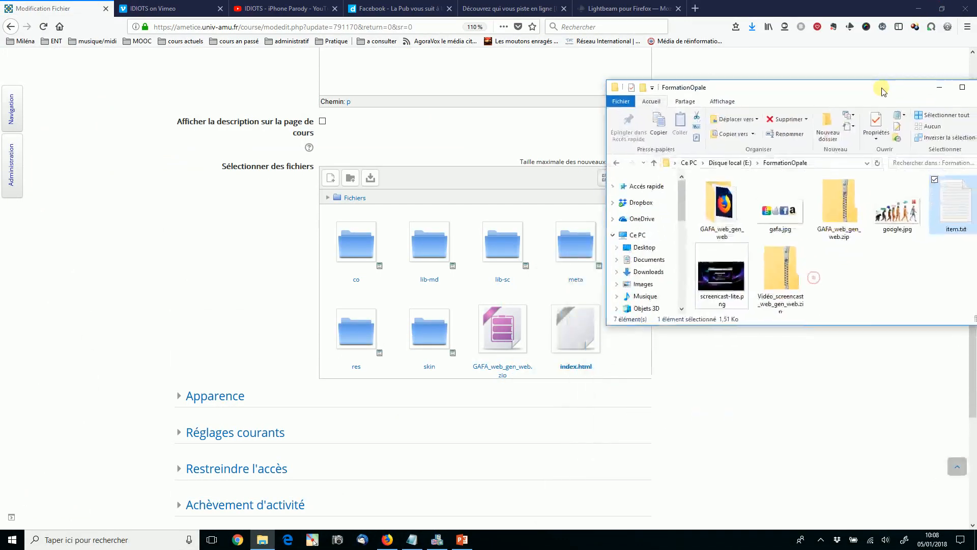
pyautogui.moveTo(840, 207); pyautogui.dragTo(489, 357)
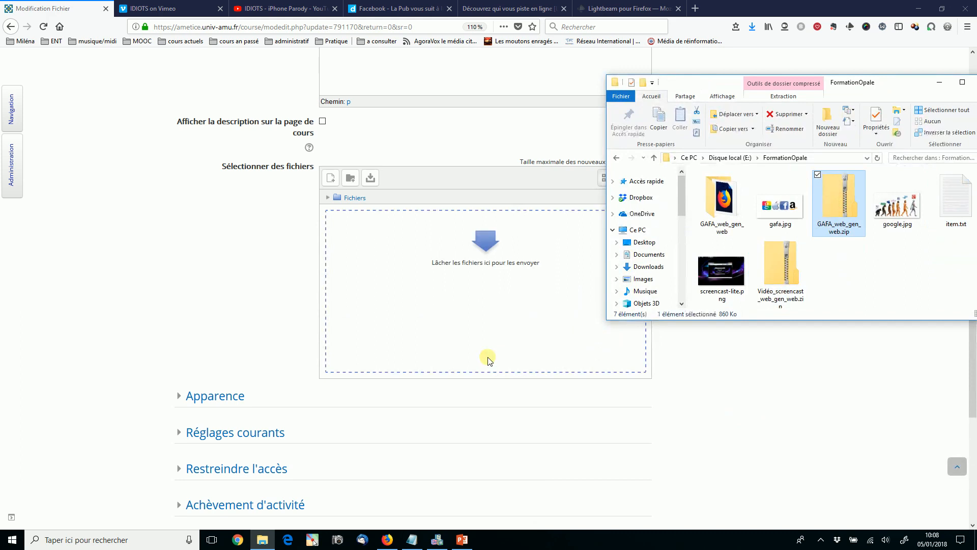
pyautogui.click(486, 299)
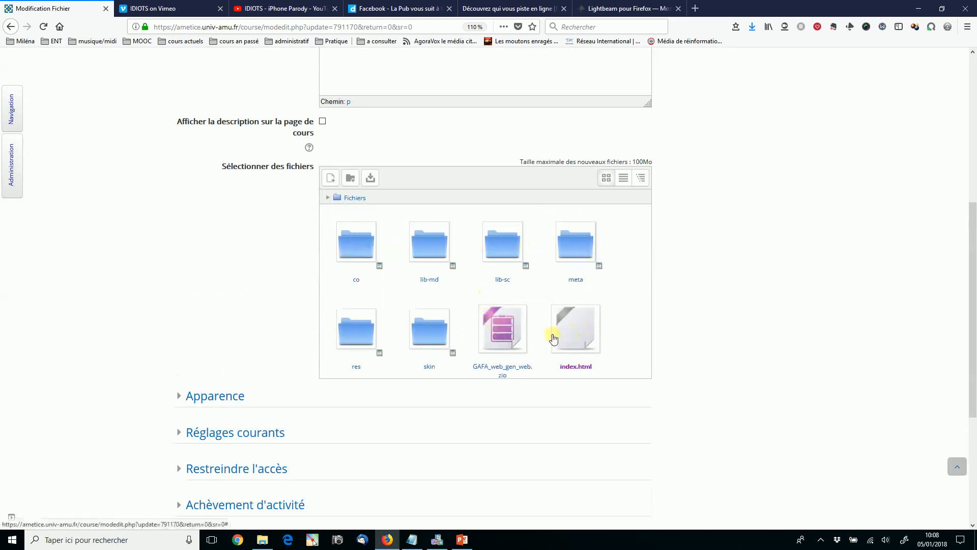
pyautogui.click(507, 333)
pyautogui.click(496, 179)
# Check the properties of the index.html file without changing them, then save the GAFA resource and return to the course
pyautogui.click(573, 328)
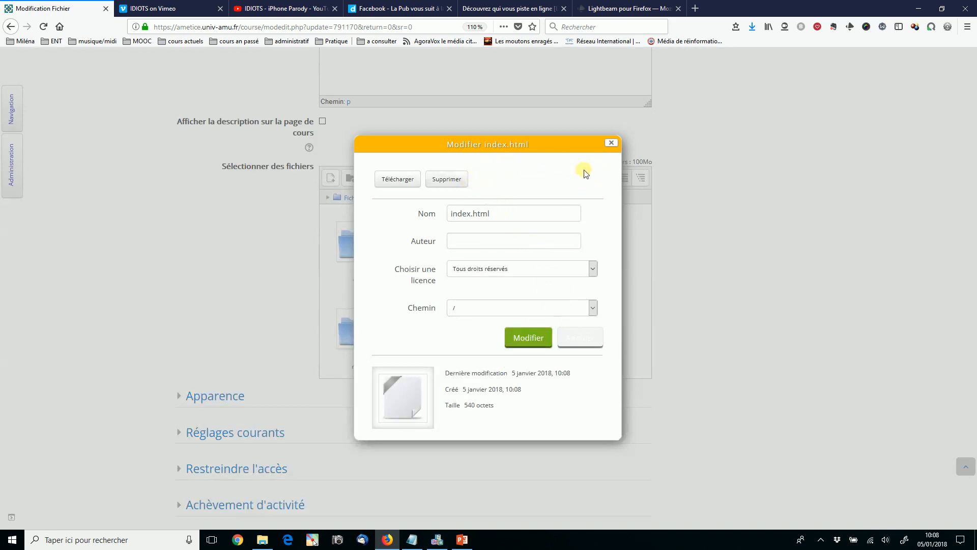
pyautogui.click(611, 143)
pyautogui.scroll(-2, 642, 224)
pyautogui.scroll(-3, 642, 224)
pyautogui.click(343, 381)
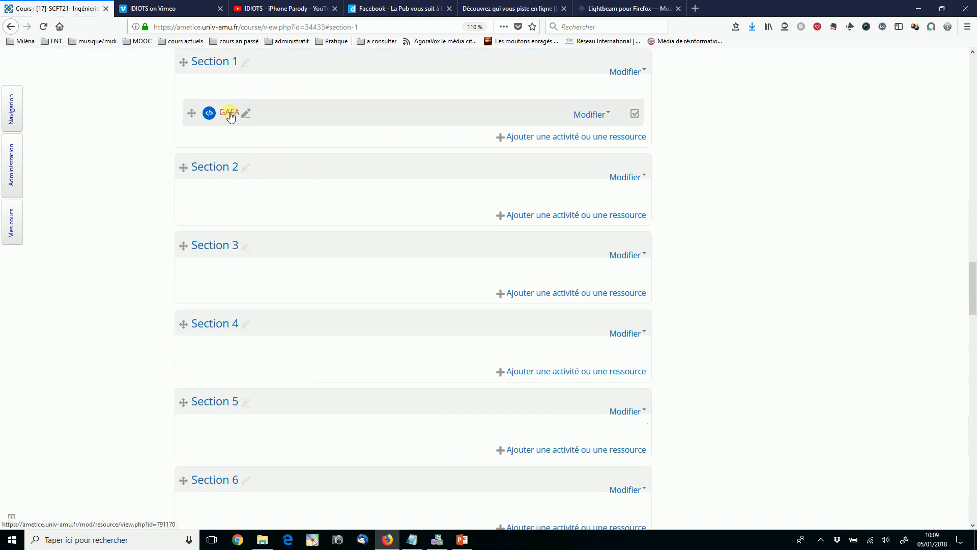
# Open the GAFA resource, view its home page, division page and both content pages, and close the module window
pyautogui.click(230, 114)
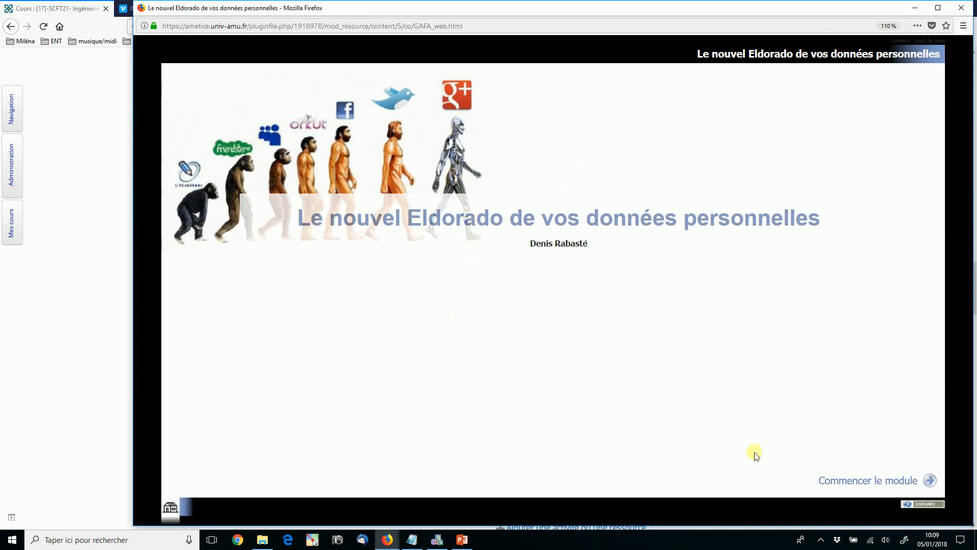
pyautogui.click(855, 480)
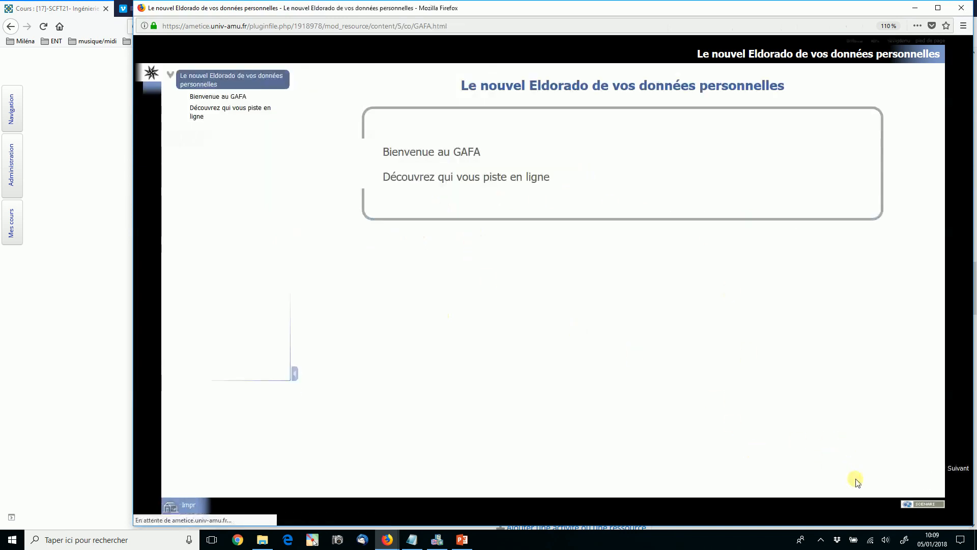
pyautogui.click(203, 96)
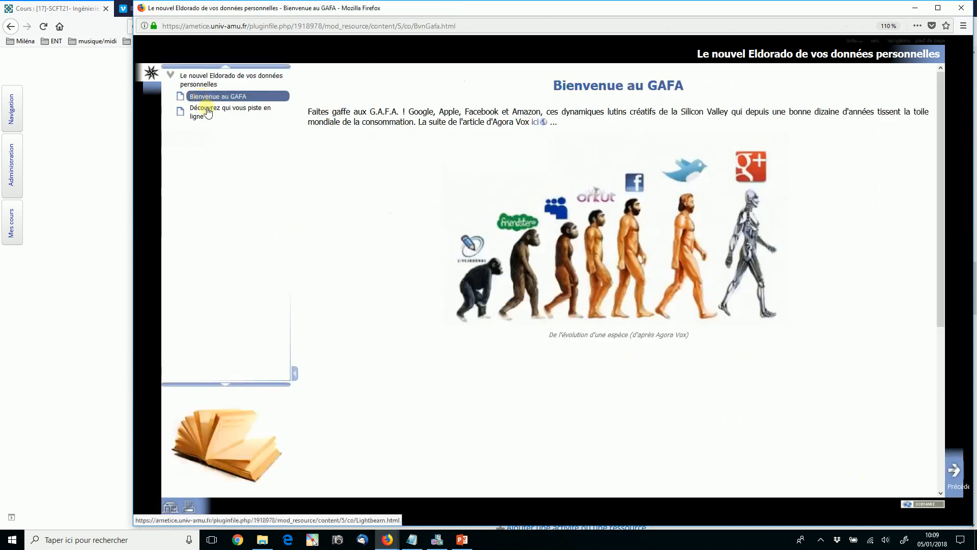
pyautogui.click(211, 109)
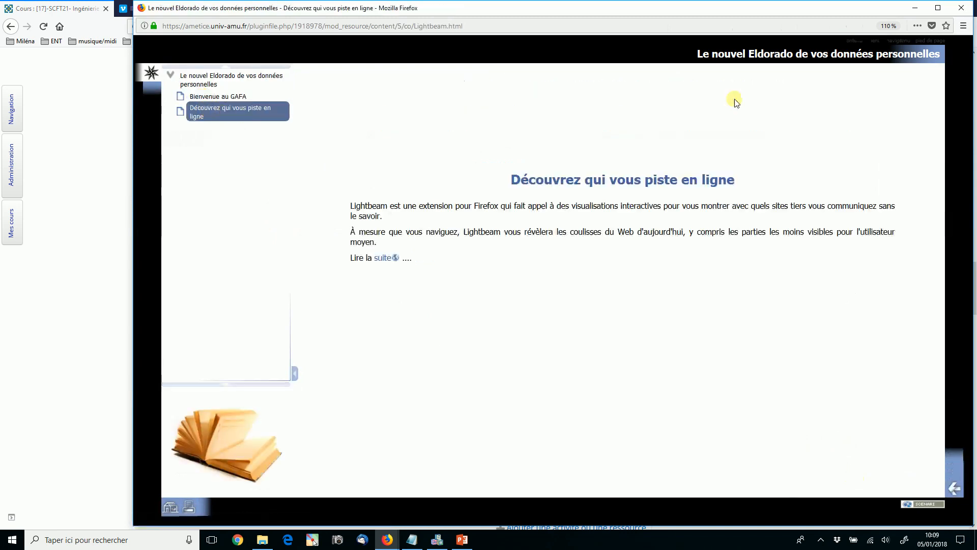
pyautogui.click(961, 8)
# Add a new Étiquette resource to Section 1 of the course
pyautogui.scroll(3, 356, 178)
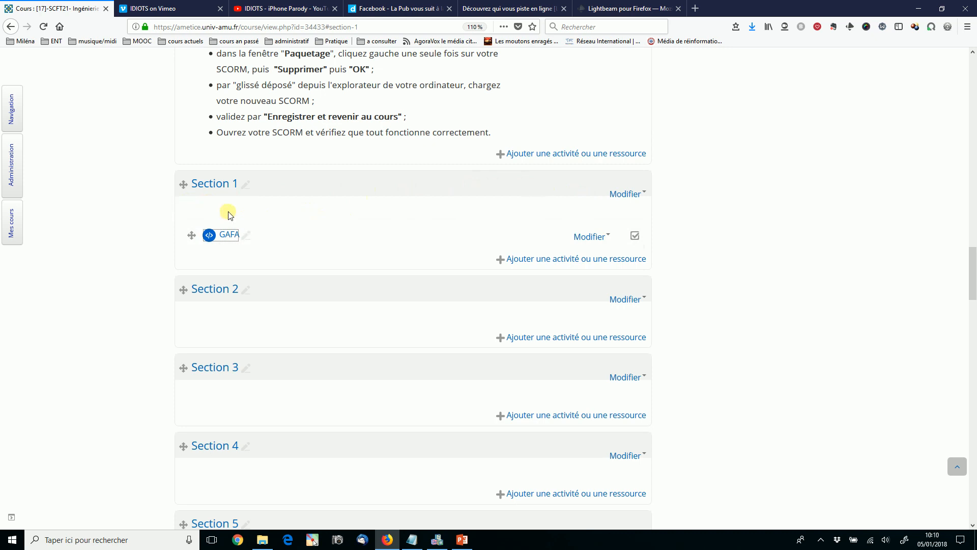
pyautogui.click(545, 262)
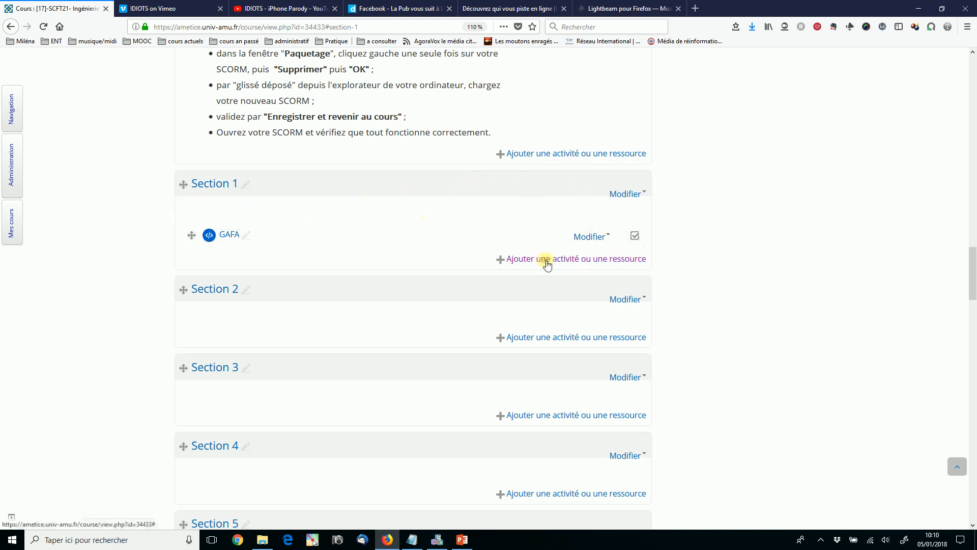
pyautogui.moveTo(480, 201); pyautogui.dragTo(490, 404)
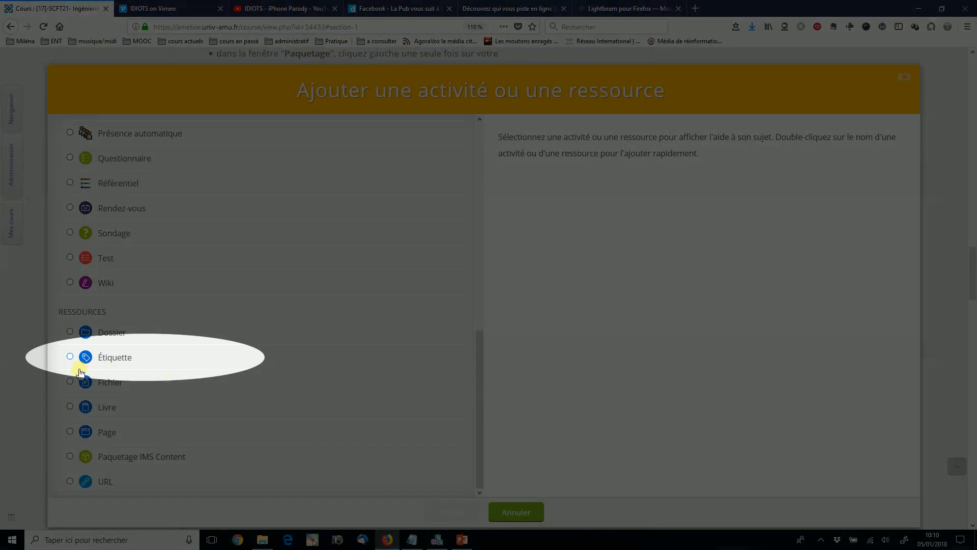
pyautogui.click(69, 357)
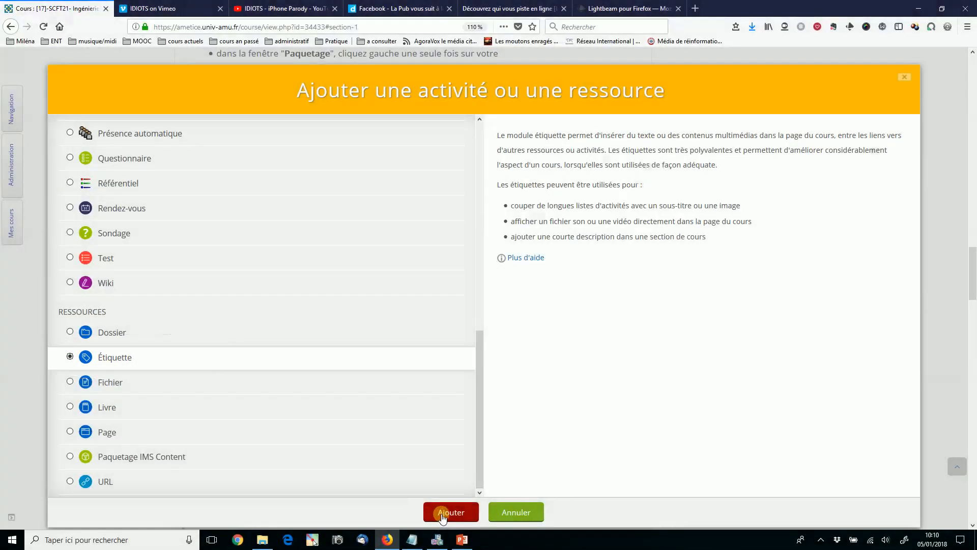
pyautogui.click(442, 515)
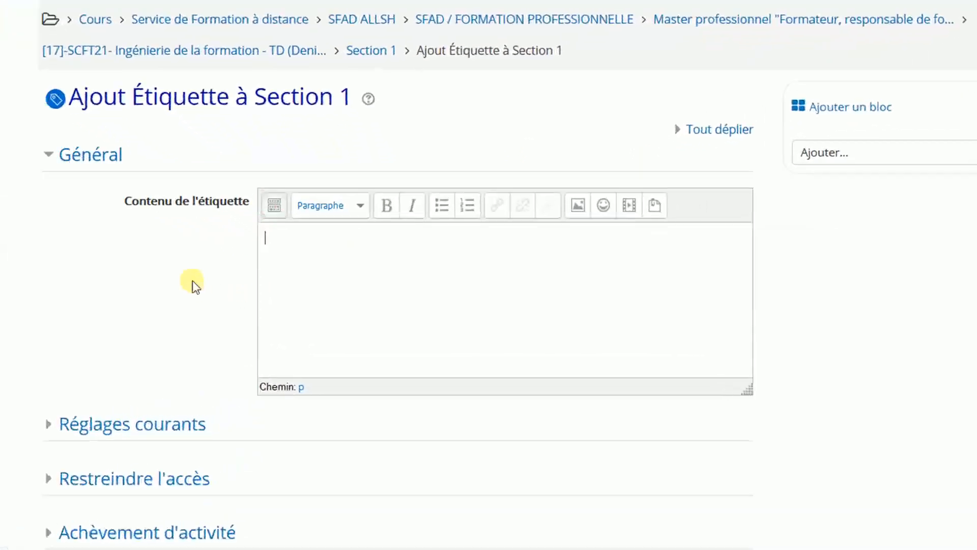
# Expand the label editor to full screen and enter "Le nouvel Eldorado de vos données personnelles", with a second line crediting the author by name
pyautogui.click(234, 172)
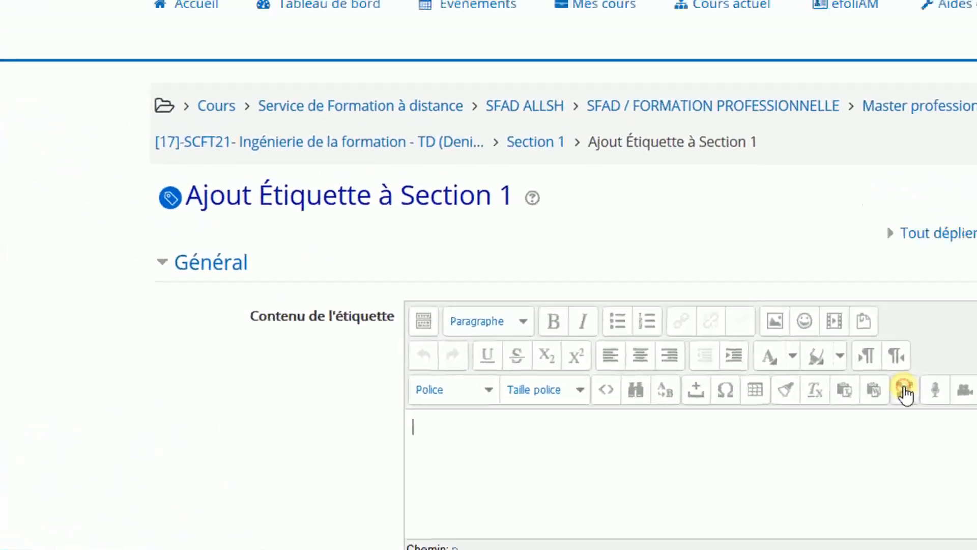
pyautogui.click(798, 267)
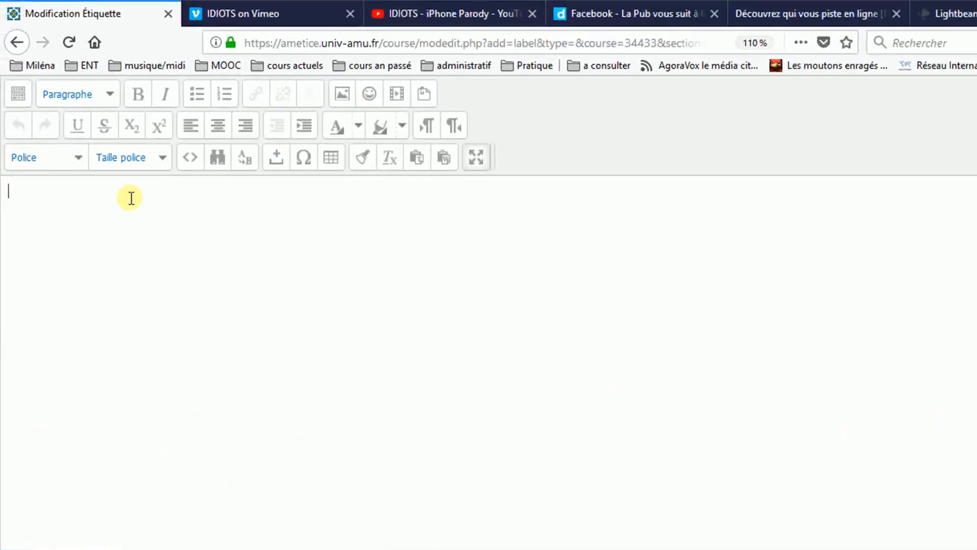
pyautogui.write('e nouvel Eldorado de vos données personnelles')
pyautogui.press('Return')
pyautogui.write('par Denis Rabasté')
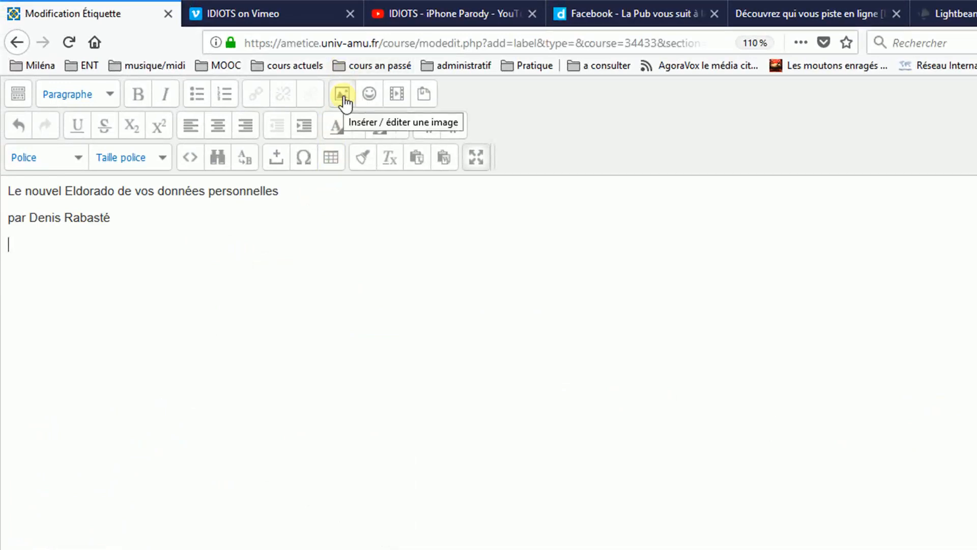
# Upload the picture gafa.jpg from the FormationOpale folder as the image for the label, keeping the "Tous droits réservés" licence
pyautogui.click(342, 95)
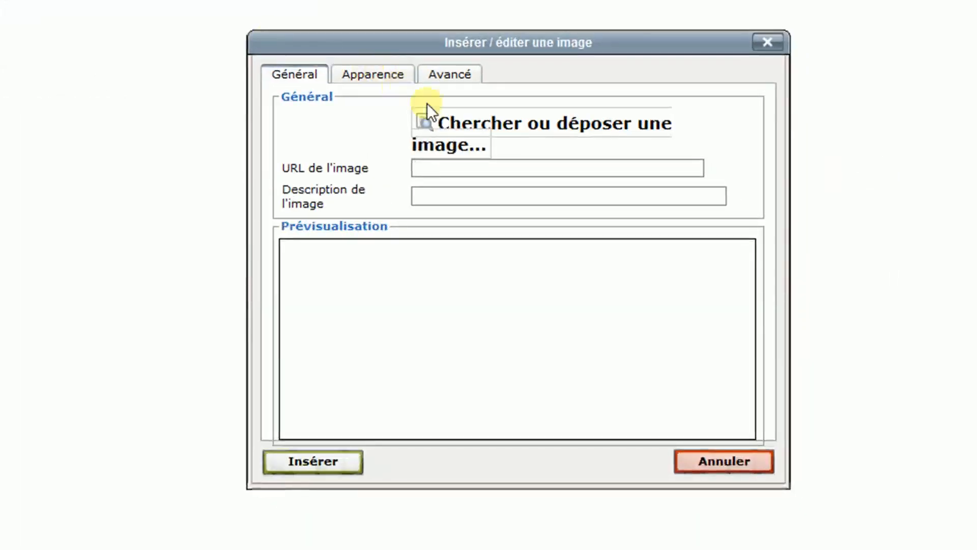
pyautogui.click(481, 142)
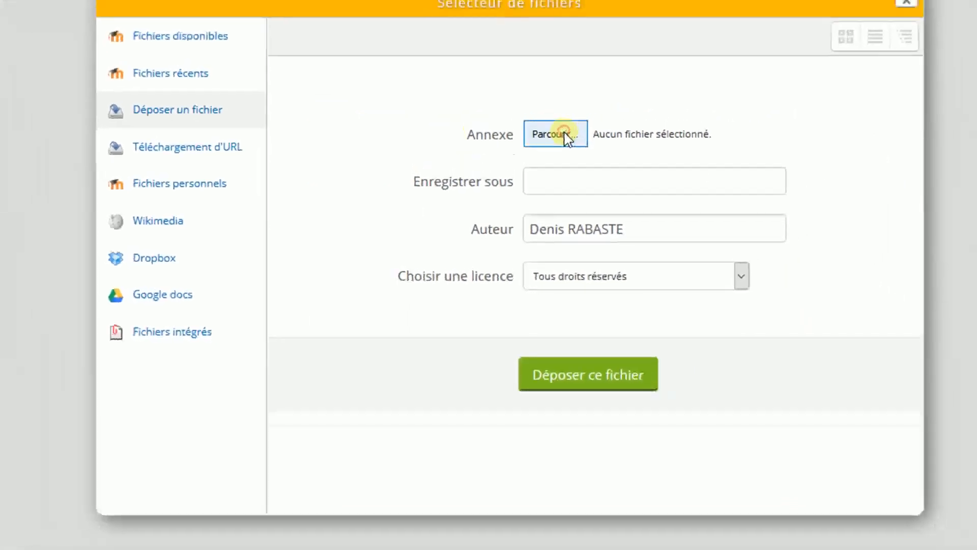
pyautogui.click(565, 136)
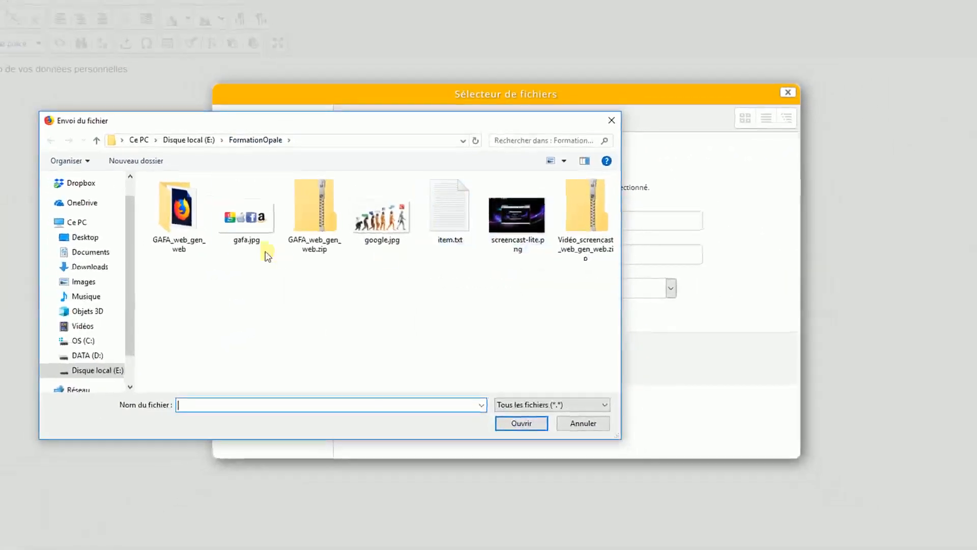
pyautogui.click(244, 221)
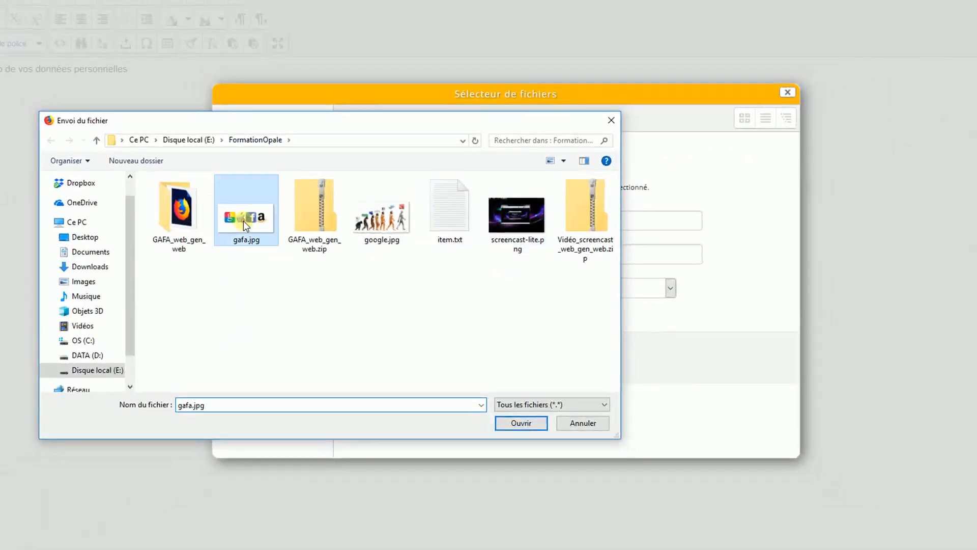
pyautogui.click(520, 424)
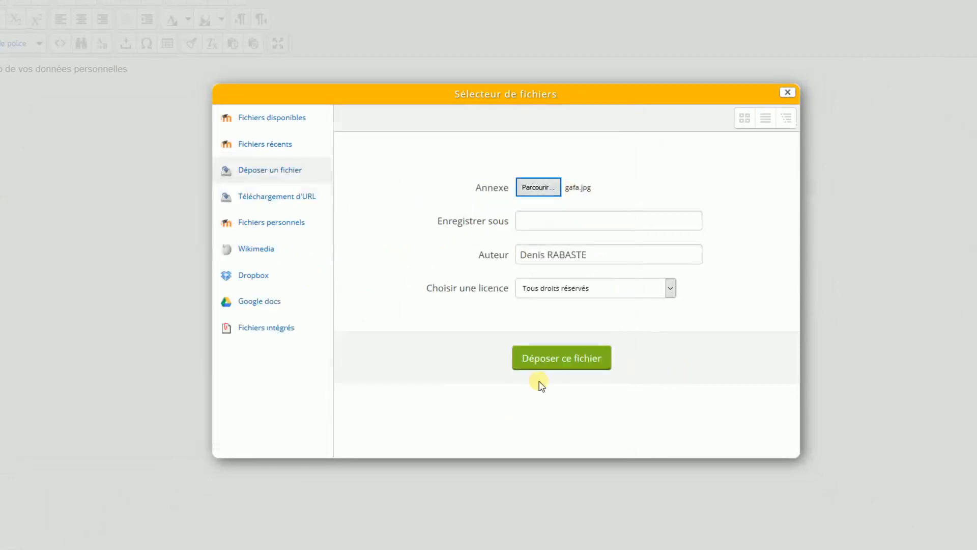
pyautogui.click(562, 362)
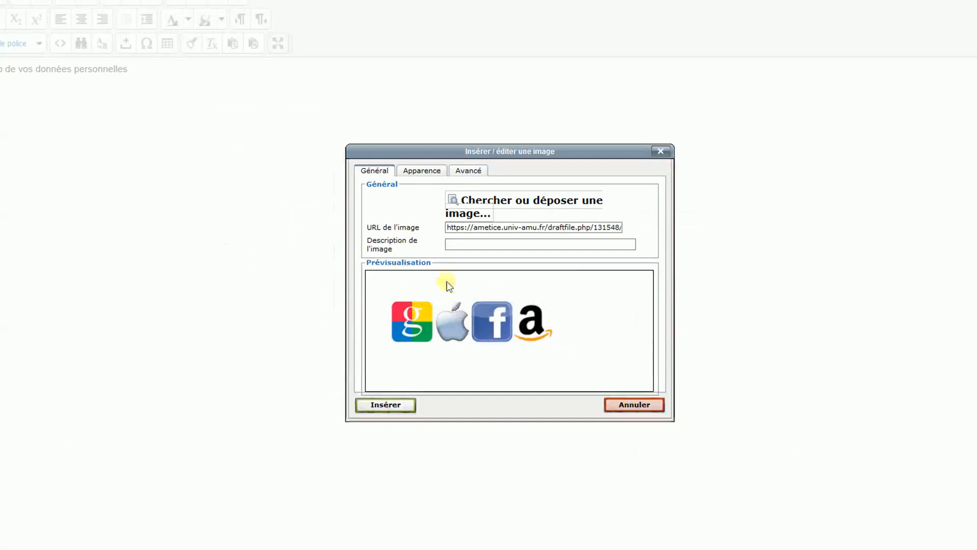
# Give the image the description "Icone GAFA" and insert it below the two lines of label text
pyautogui.click(453, 245)
pyautogui.click(459, 245)
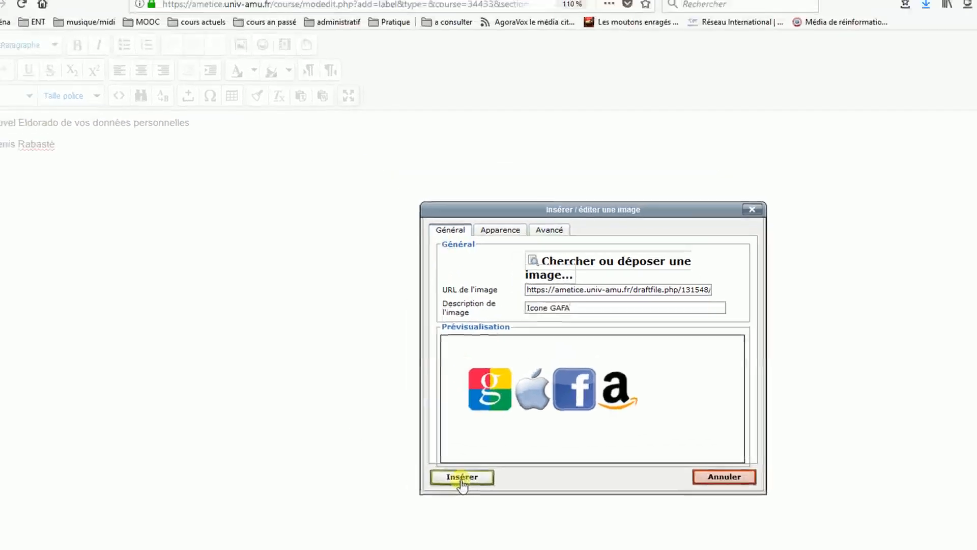
pyautogui.click(385, 404)
# Enlarge the GAFA image proportionally by about a quarter and centre both text lines and the image
pyautogui.click(78, 266)
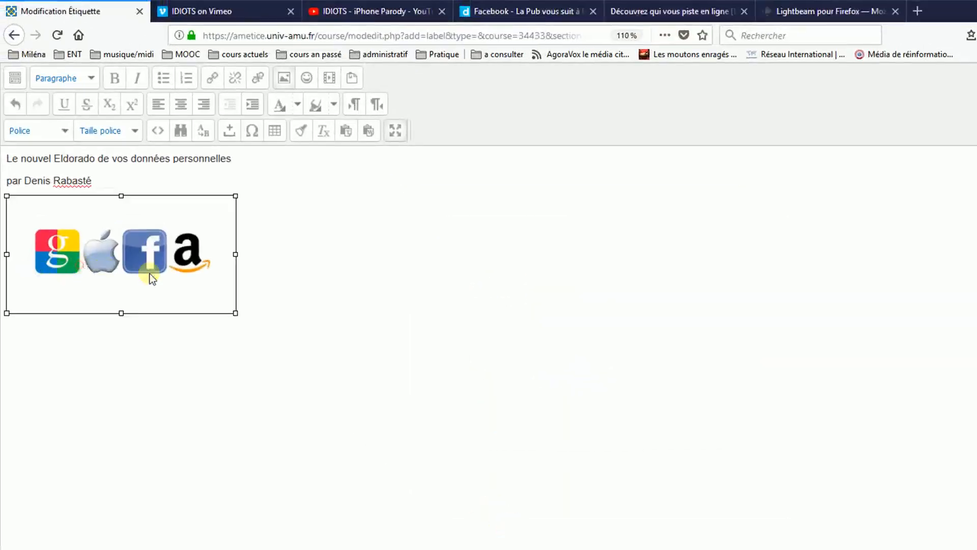
pyautogui.moveTo(233, 312); pyautogui.dragTo(298, 345)
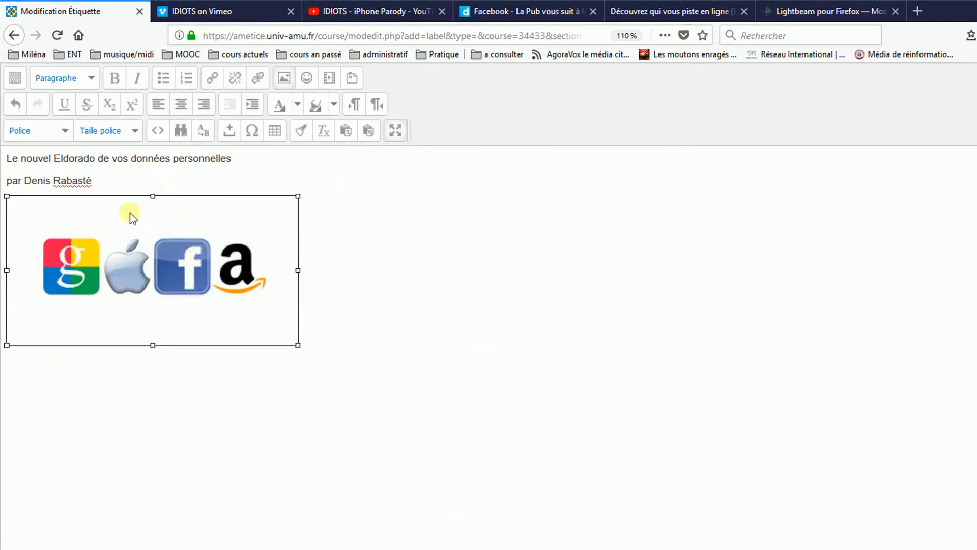
pyautogui.moveTo(165, 178); pyautogui.dragTo(3, 163)
pyautogui.click(181, 103)
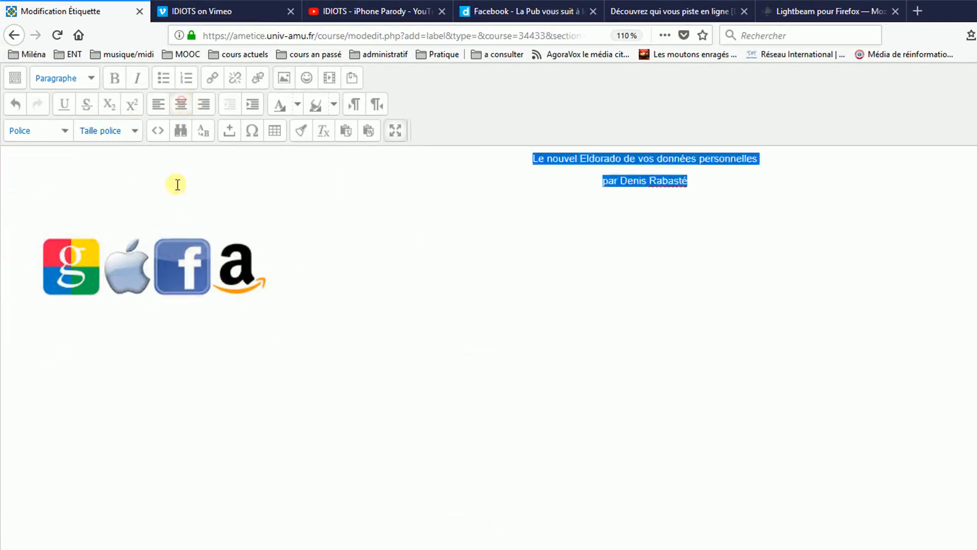
pyautogui.click(140, 239)
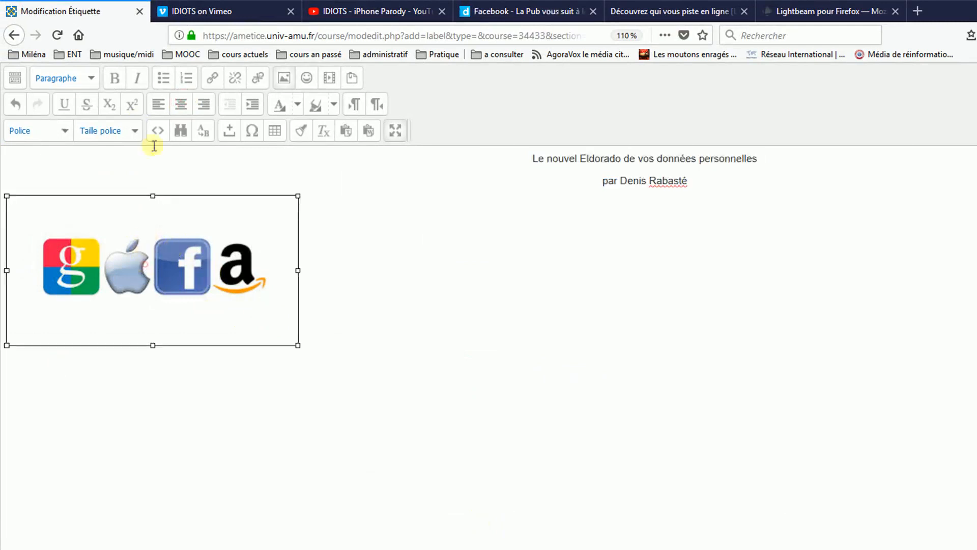
pyautogui.click(180, 104)
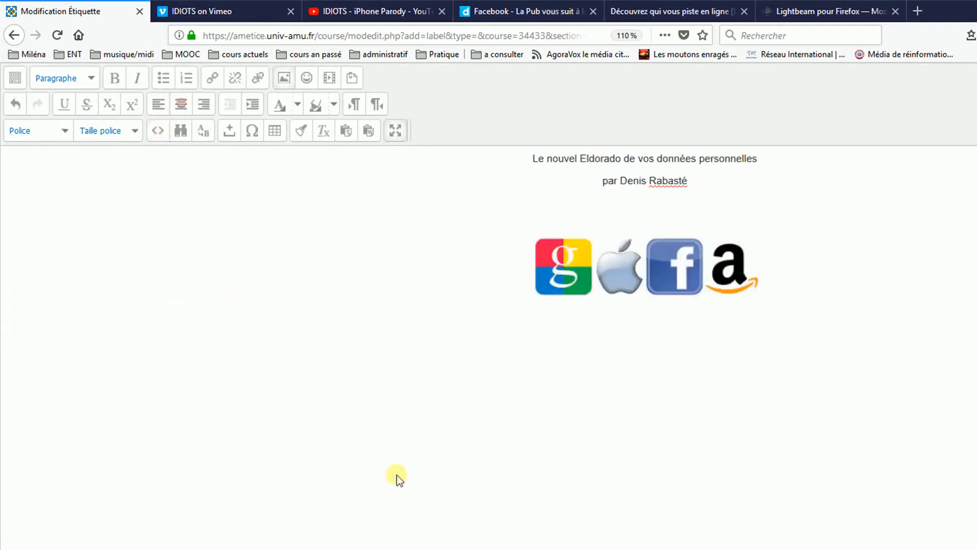
# Leave the full-screen editor, save the label and return to the course
pyautogui.click(395, 130)
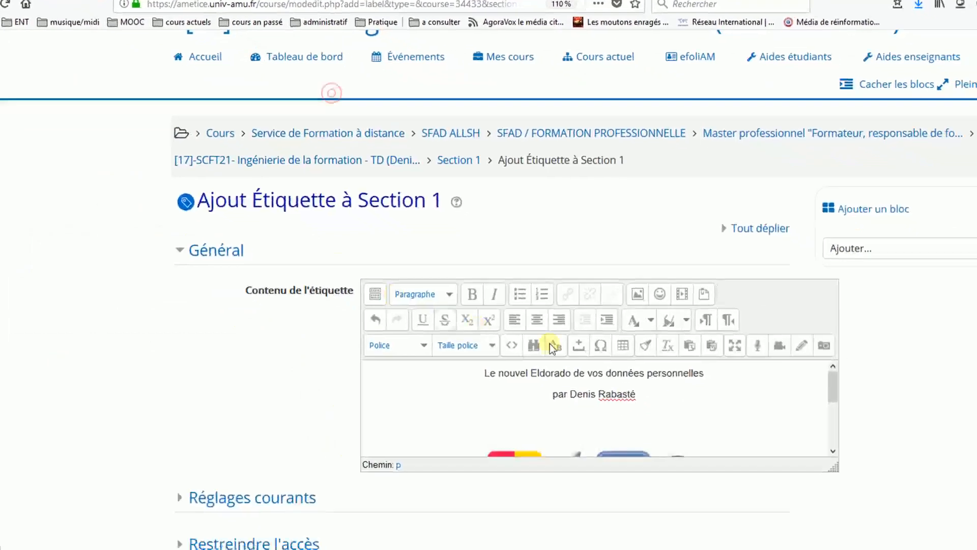
pyautogui.scroll(-3, 472, 379)
pyautogui.scroll(-5, 351, 438)
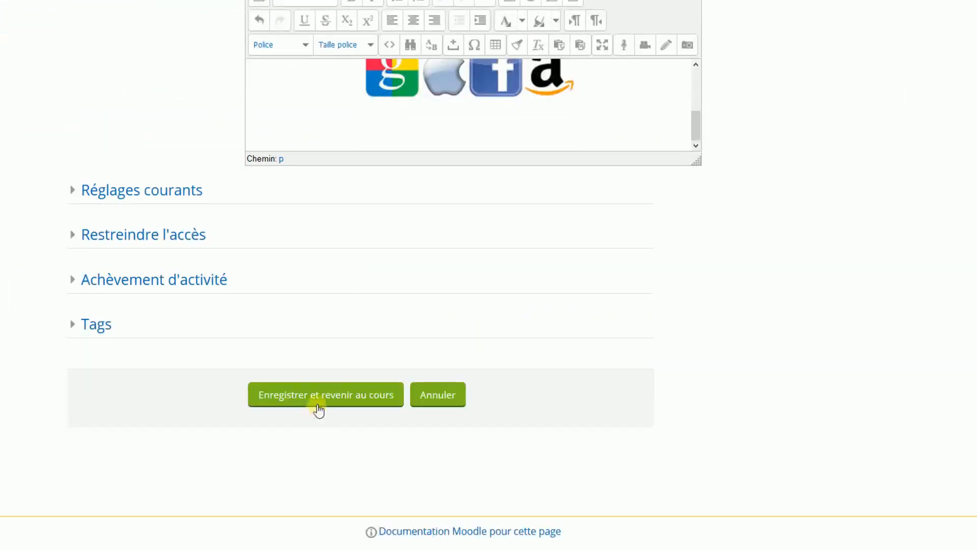
pyautogui.click(319, 398)
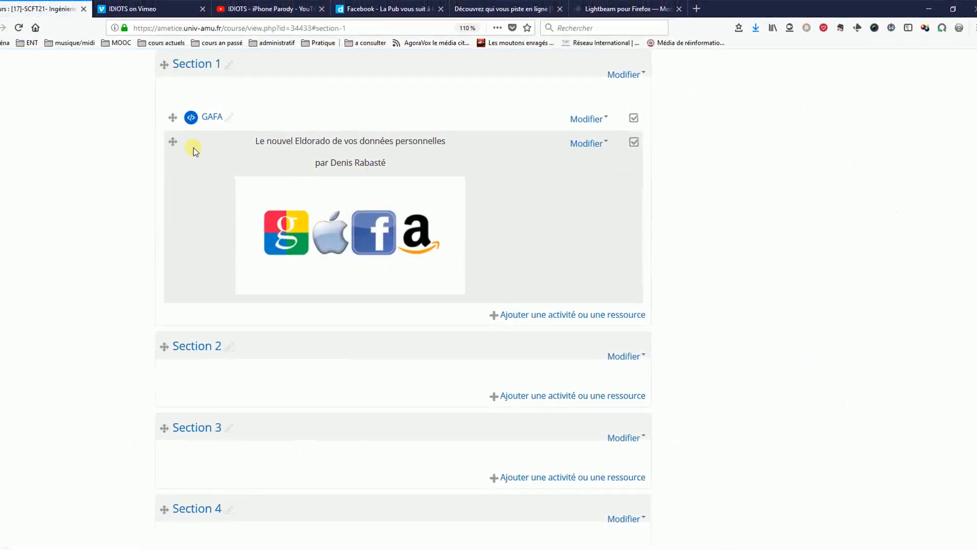
# Move the label above the GAFA resource in Section 1 and indent GAFA several levels to the right beneath the illustration
pyautogui.moveTo(174, 143); pyautogui.dragTo(179, 97)
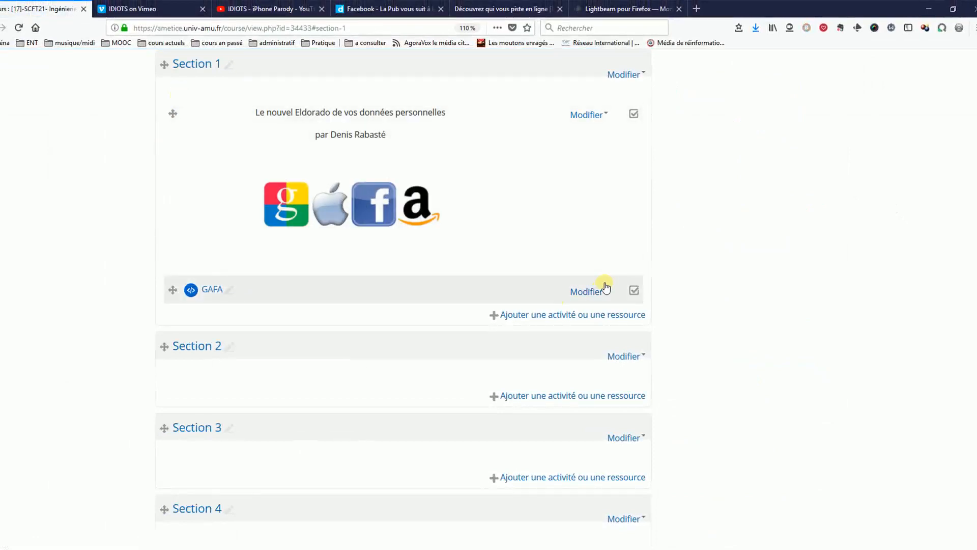
pyautogui.click(591, 291)
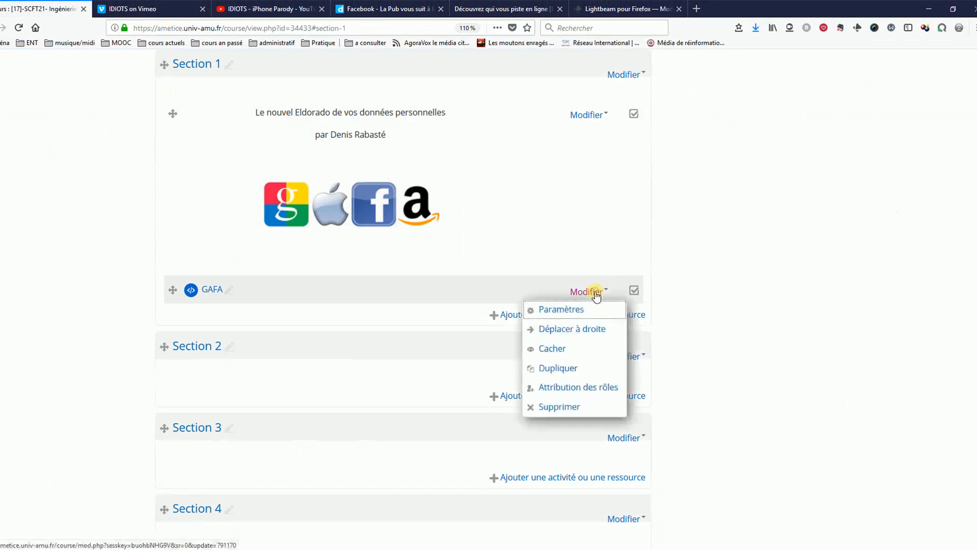
pyautogui.click(580, 332)
pyautogui.click(581, 332)
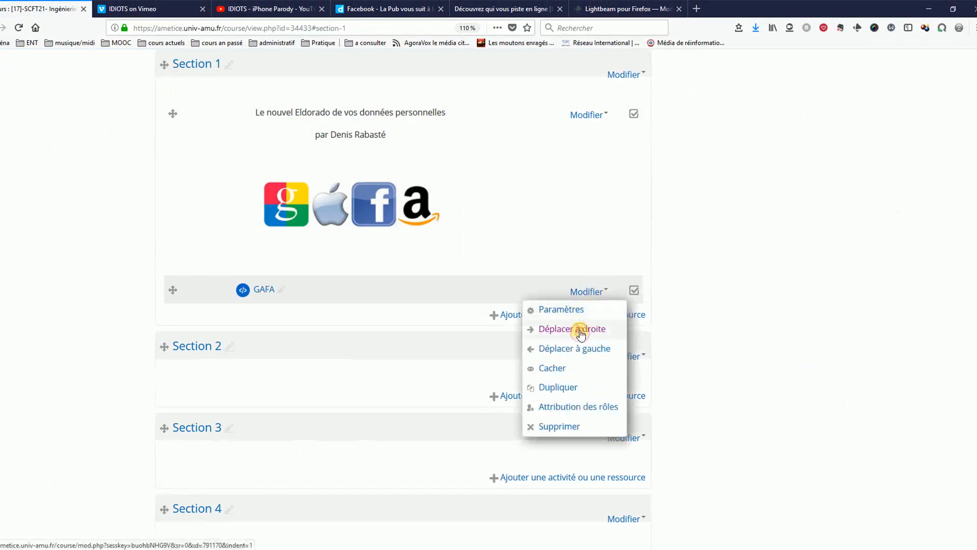
pyautogui.click(538, 223)
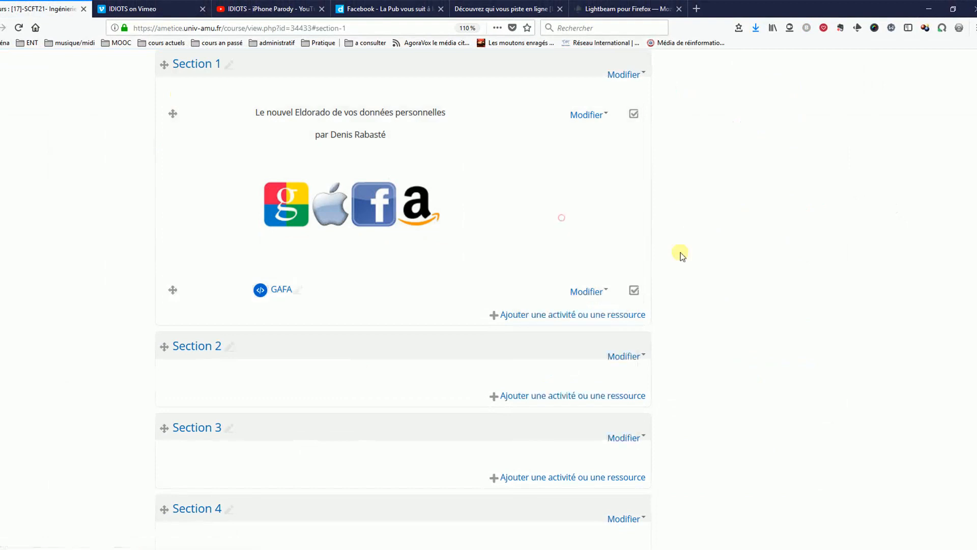